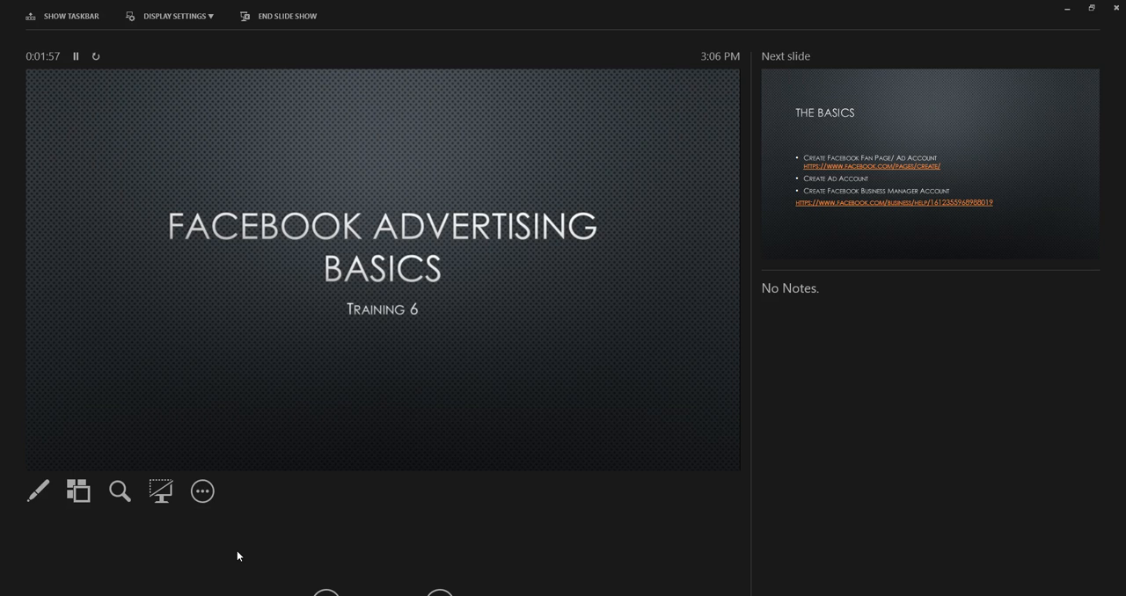
- End the slide show after The Basics slide and move the presentation window clear of the browser
{"action": "key", "text": "Right"}
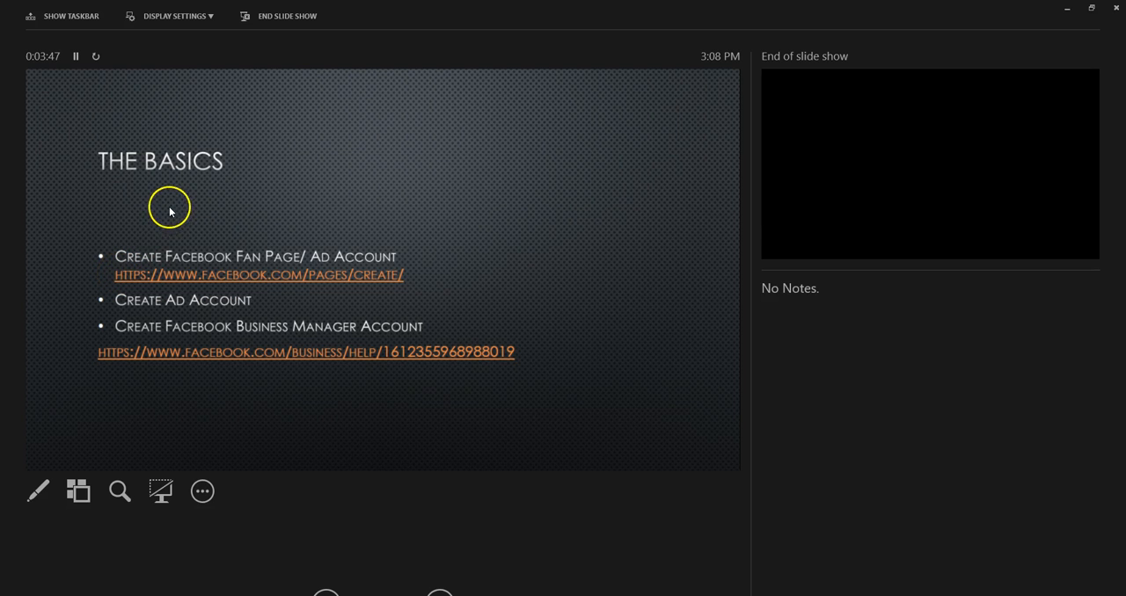
{"action": "key", "text": "Escape"}
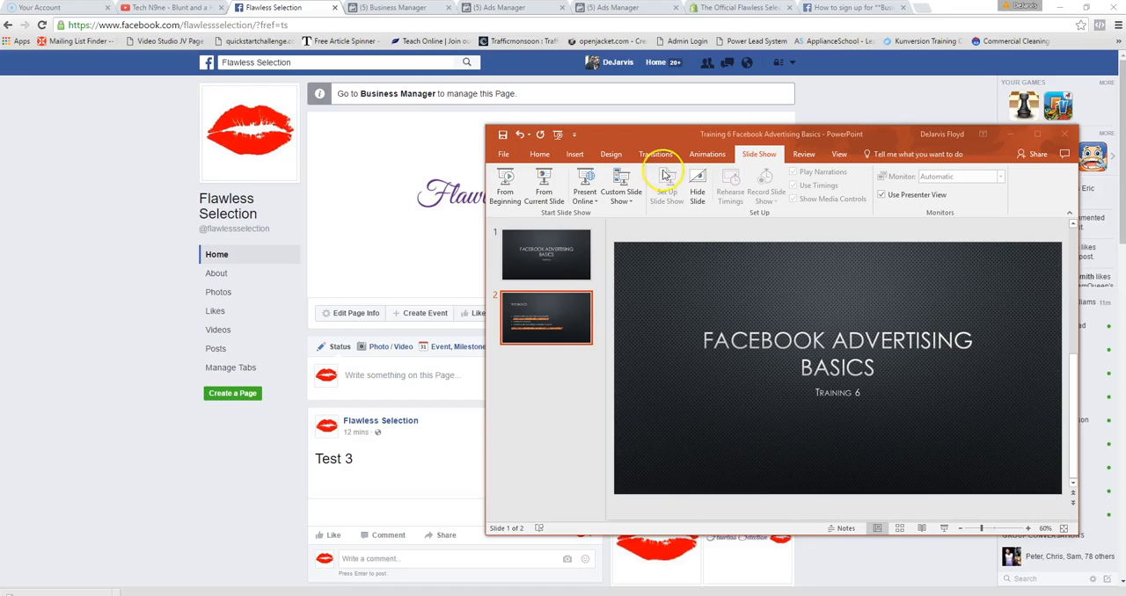
{"action": "left_click_drag", "start_coordinate": [674, 138], "coordinate": [1125, 209]}
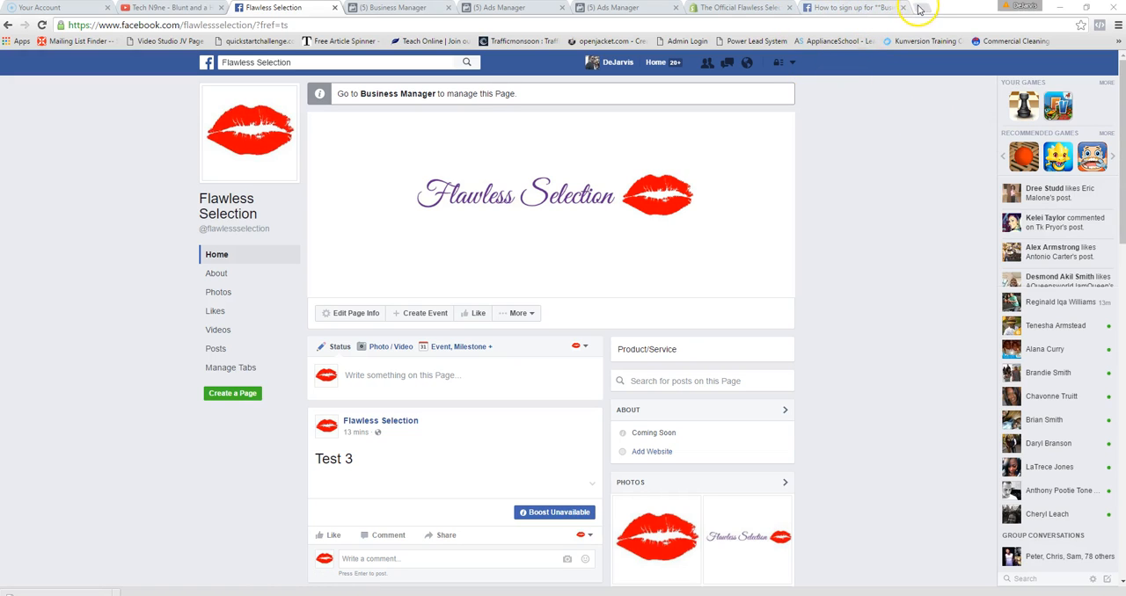
{"action": "key", "text": "ctrl+t"}
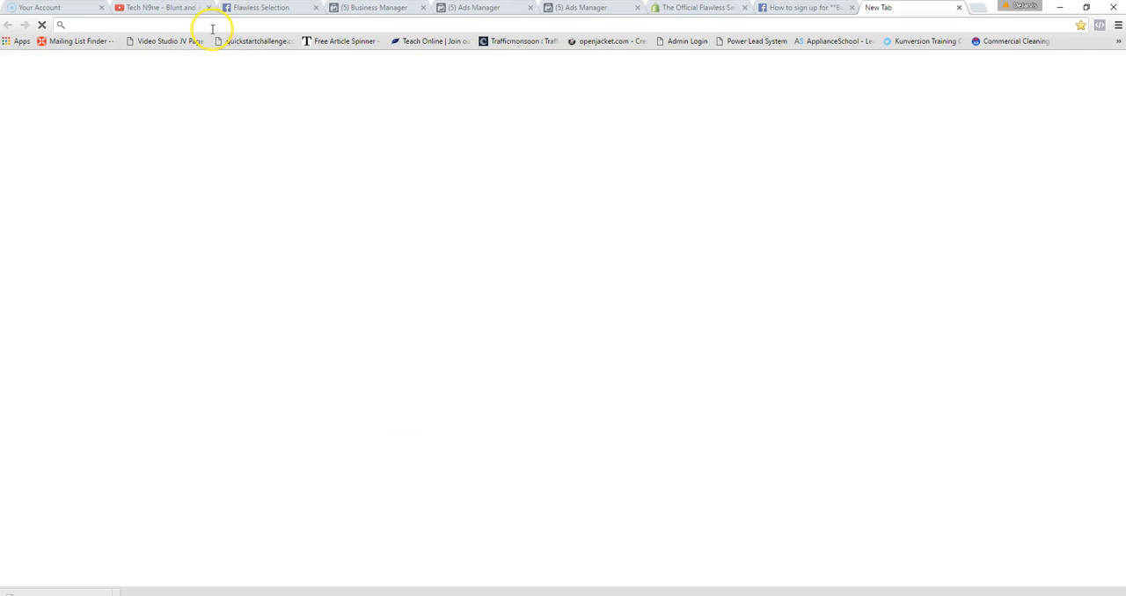
{"action": "right_click", "coordinate": [201, 26]}
{"action": "left_click", "coordinate": [255, 83]}
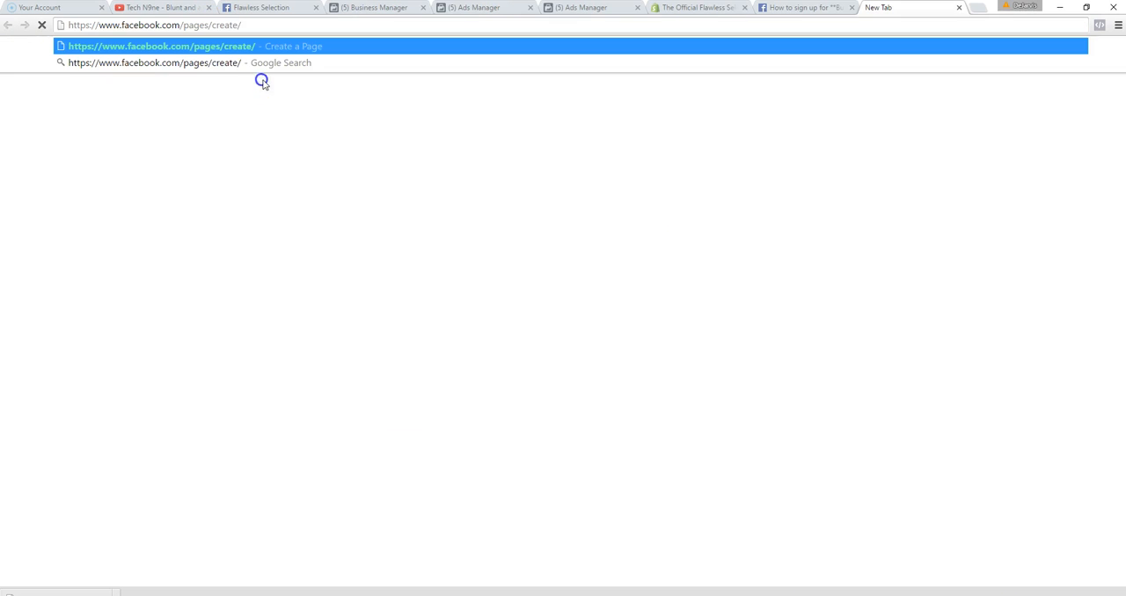
{"action": "key", "text": "Return"}
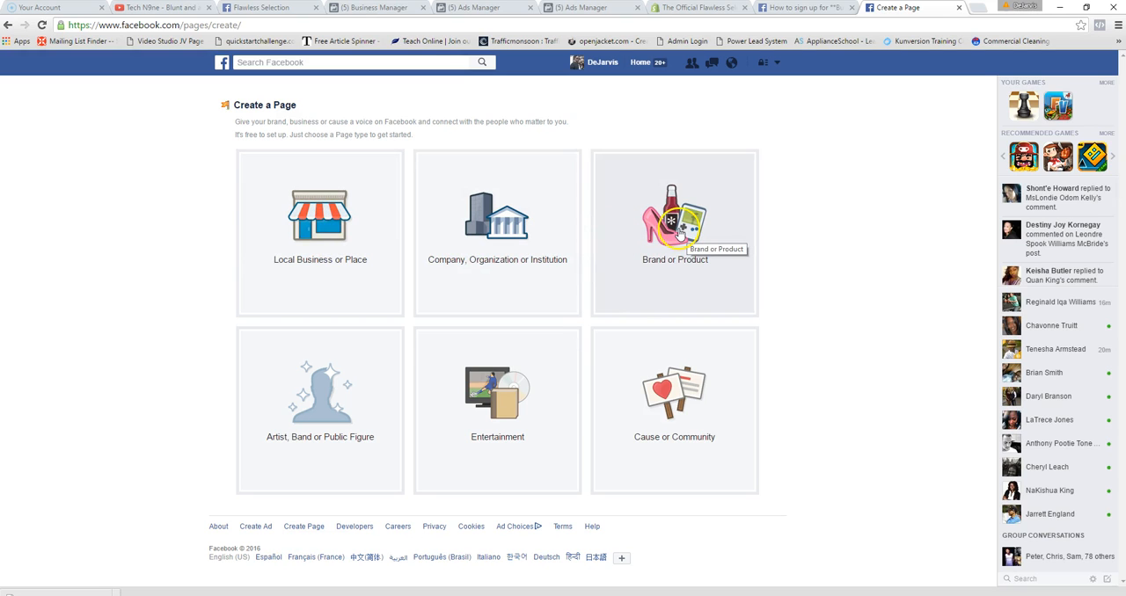
- Choose Brand or Product as the page type and set its category to Website
{"action": "left_click", "coordinate": [678, 234]}
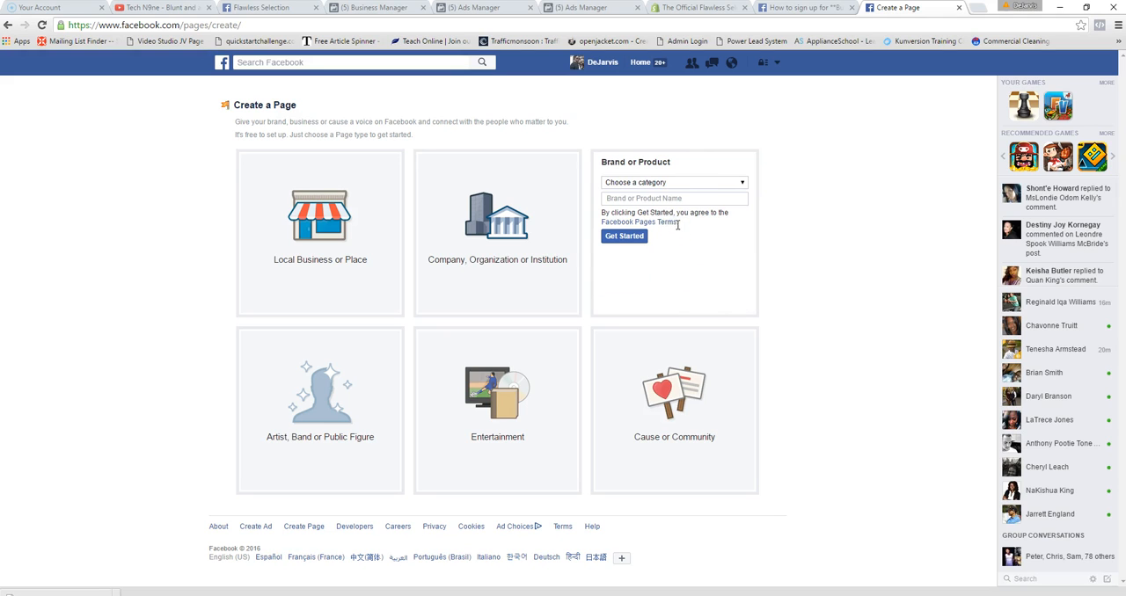
{"action": "left_click", "coordinate": [642, 185]}
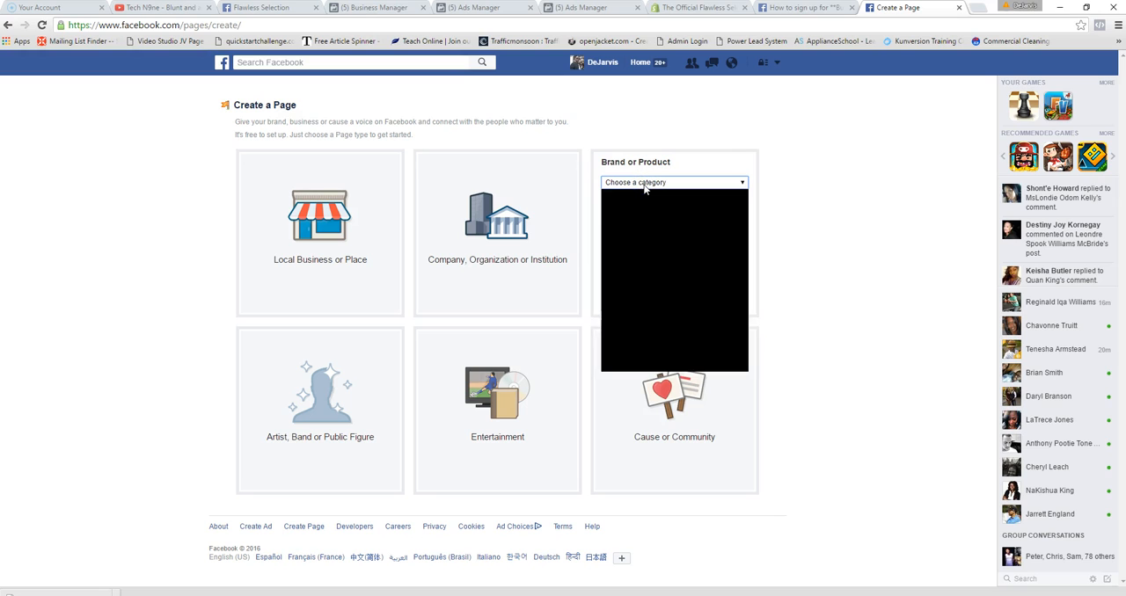
{"action": "scroll", "coordinate": [655, 334], "scroll_direction": "down", "scroll_amount": 5}
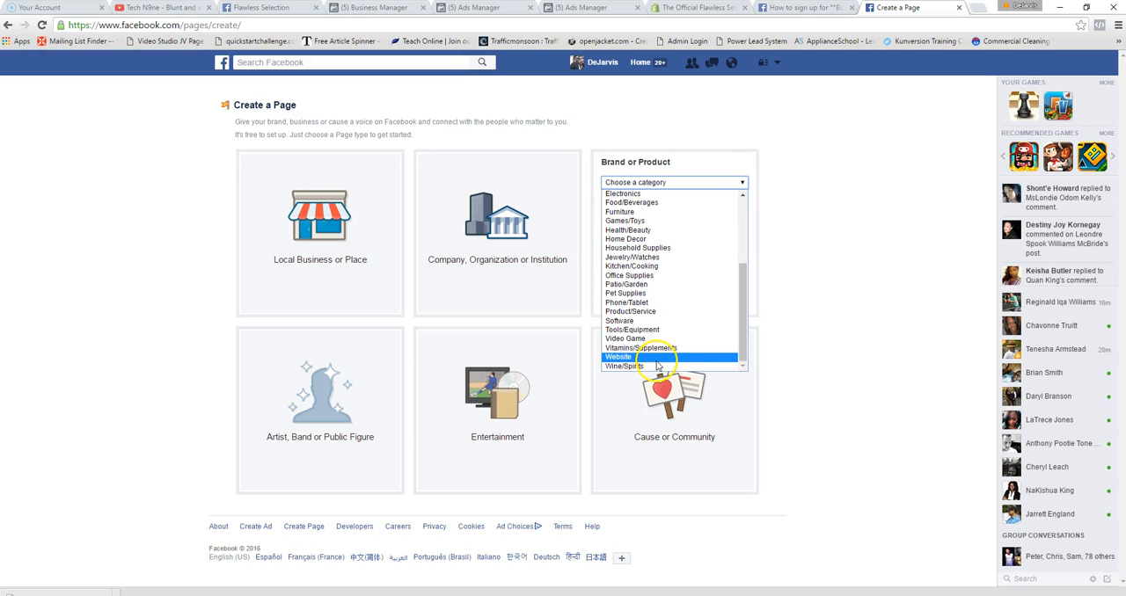
{"action": "left_click", "coordinate": [643, 357]}
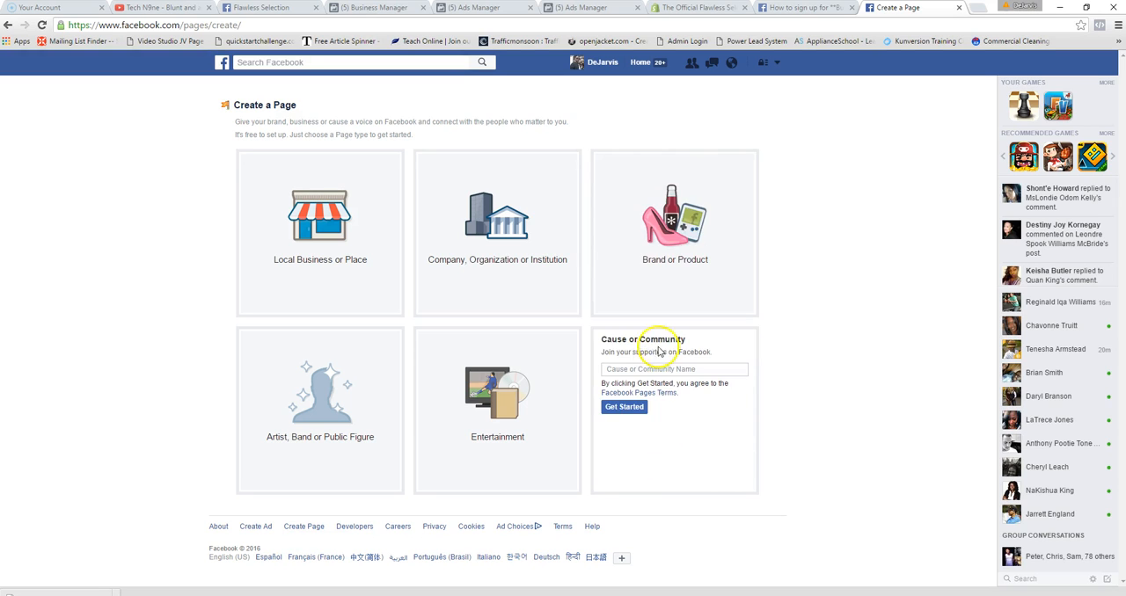
{"action": "left_click", "coordinate": [648, 182]}
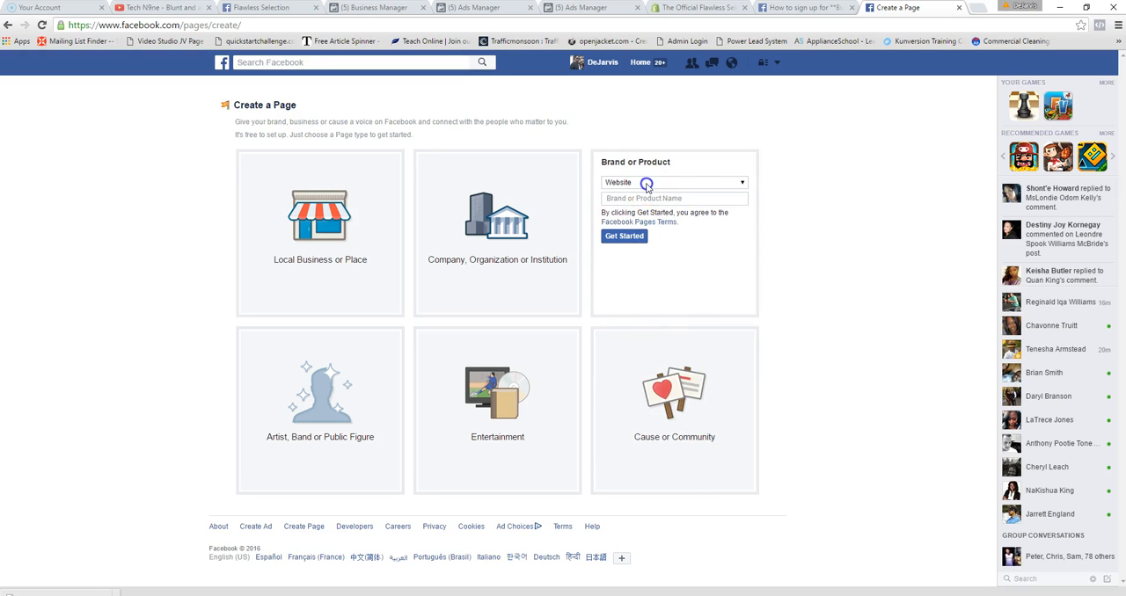
{"action": "left_click", "coordinate": [631, 366]}
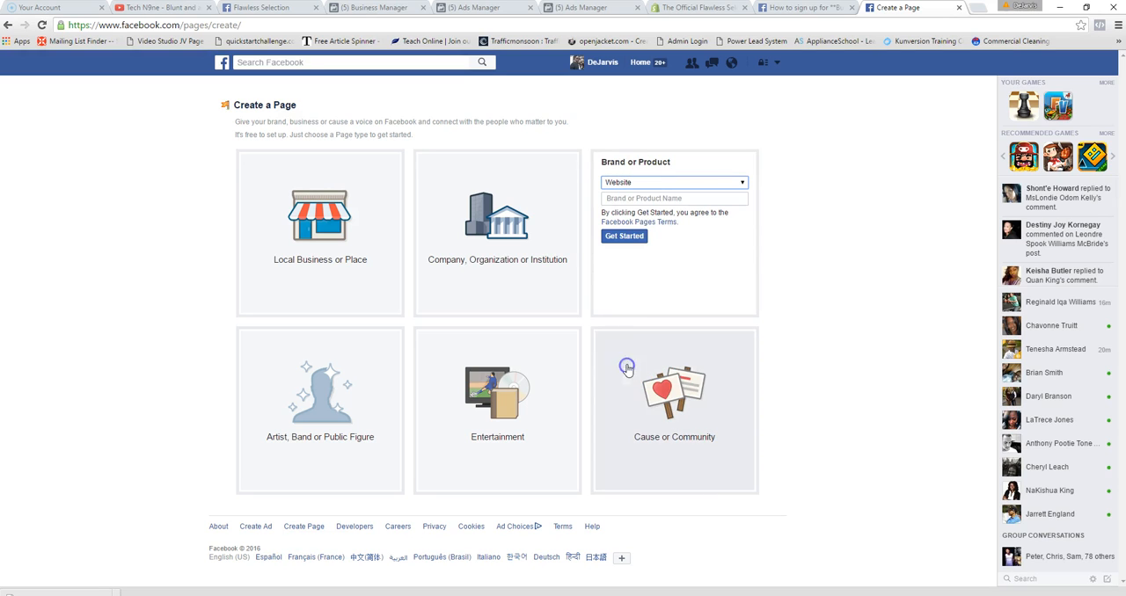
- Name the page Flawlesselectionoffical7j and start its setup
{"action": "left_click", "coordinate": [647, 198]}
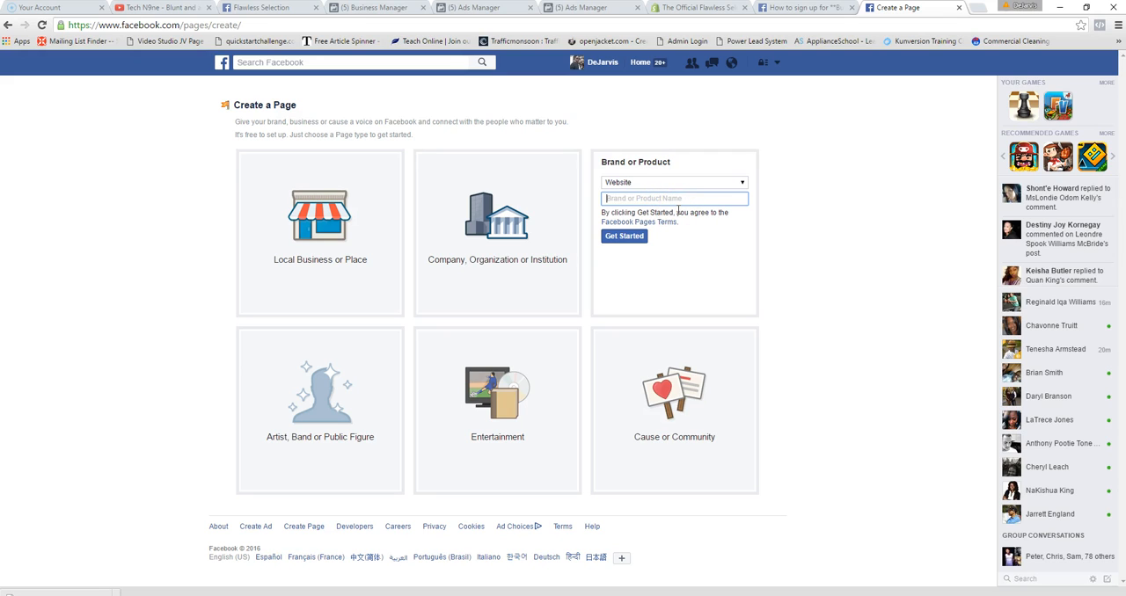
{"action": "type", "text": "Flawlesselectionoffical7j"}
{"action": "left_click", "coordinate": [624, 237]}
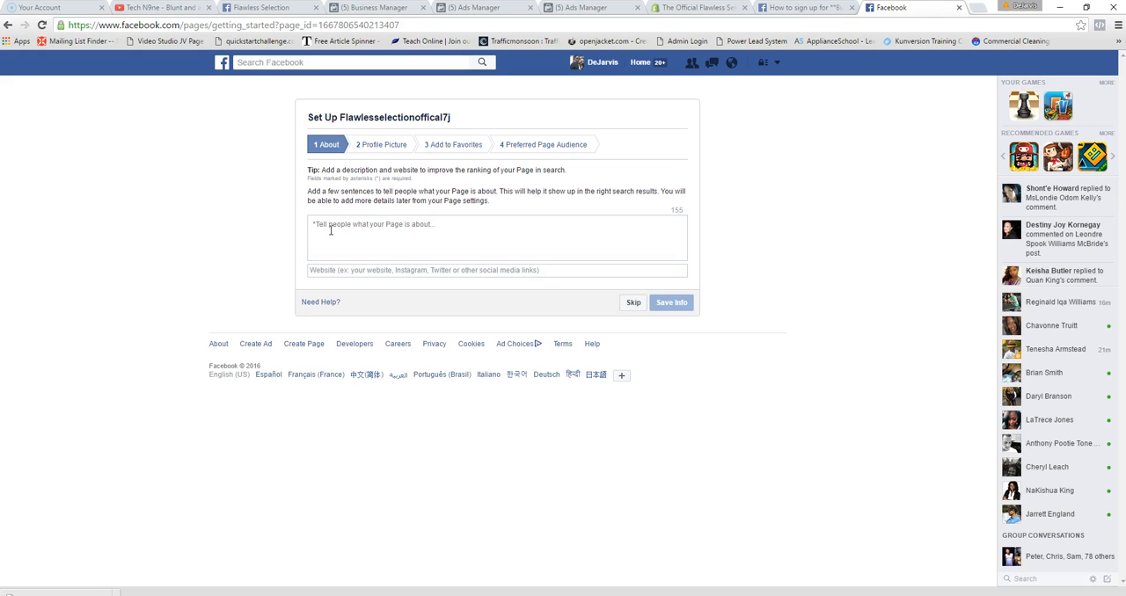
- Skip the page's About stage without entering a description or website
{"action": "left_click", "coordinate": [356, 234]}
{"action": "left_click", "coordinate": [373, 272]}
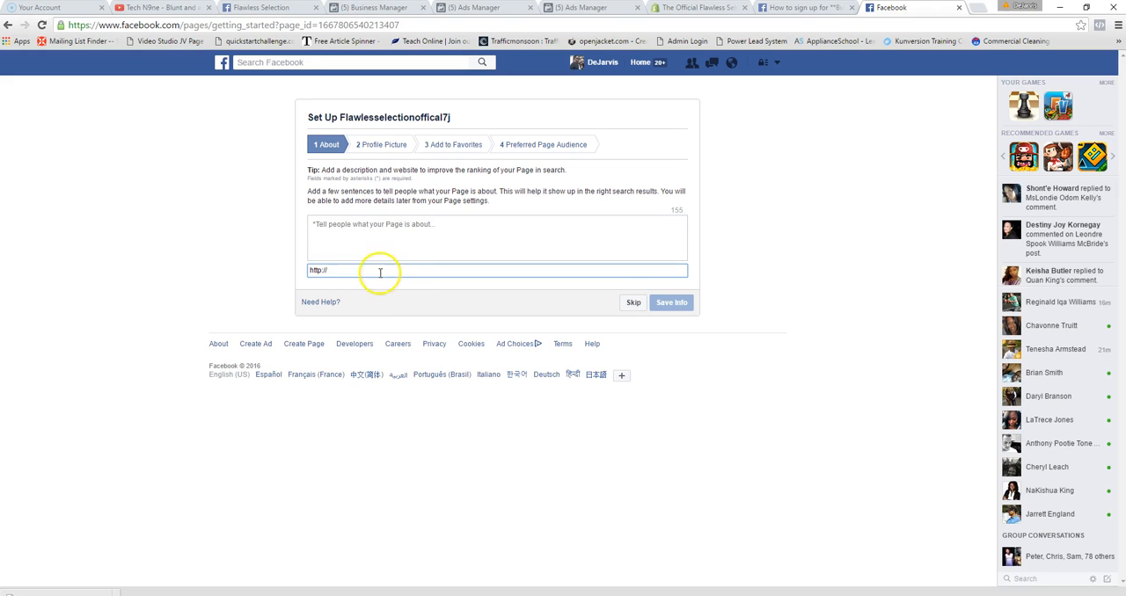
{"action": "left_click", "coordinate": [632, 305]}
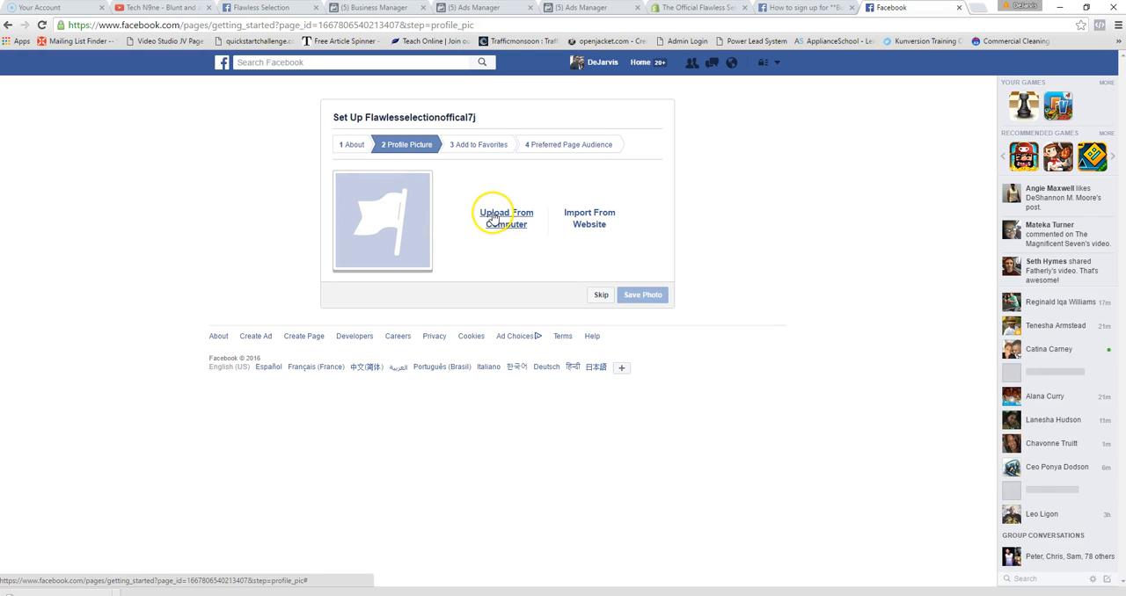
- Skip the page's profile picture and favorites stages
{"action": "left_click", "coordinate": [419, 182]}
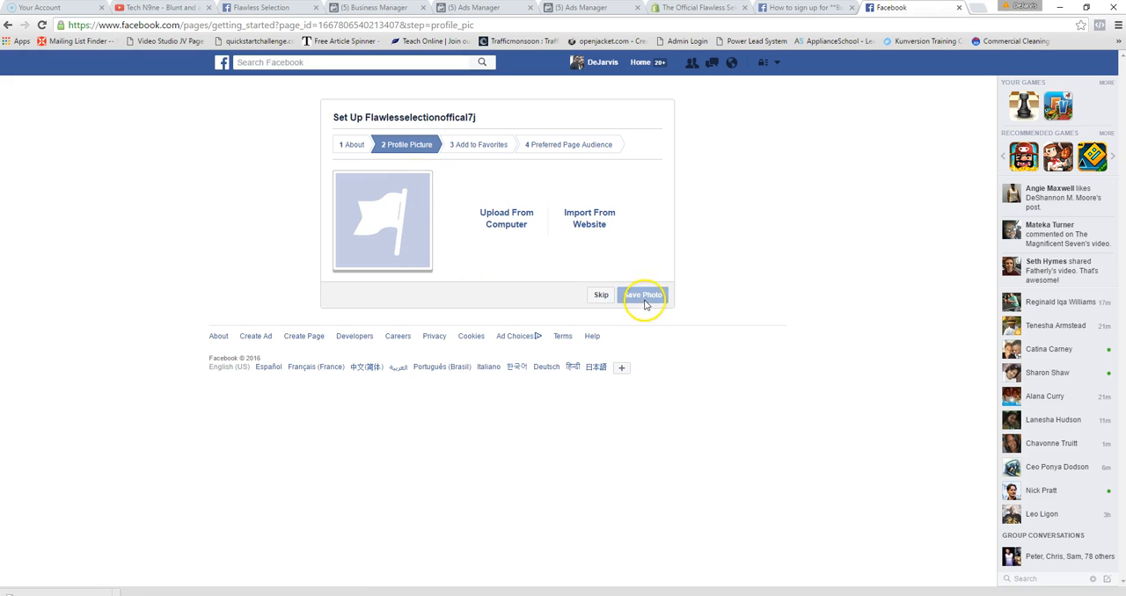
{"action": "left_click", "coordinate": [600, 294]}
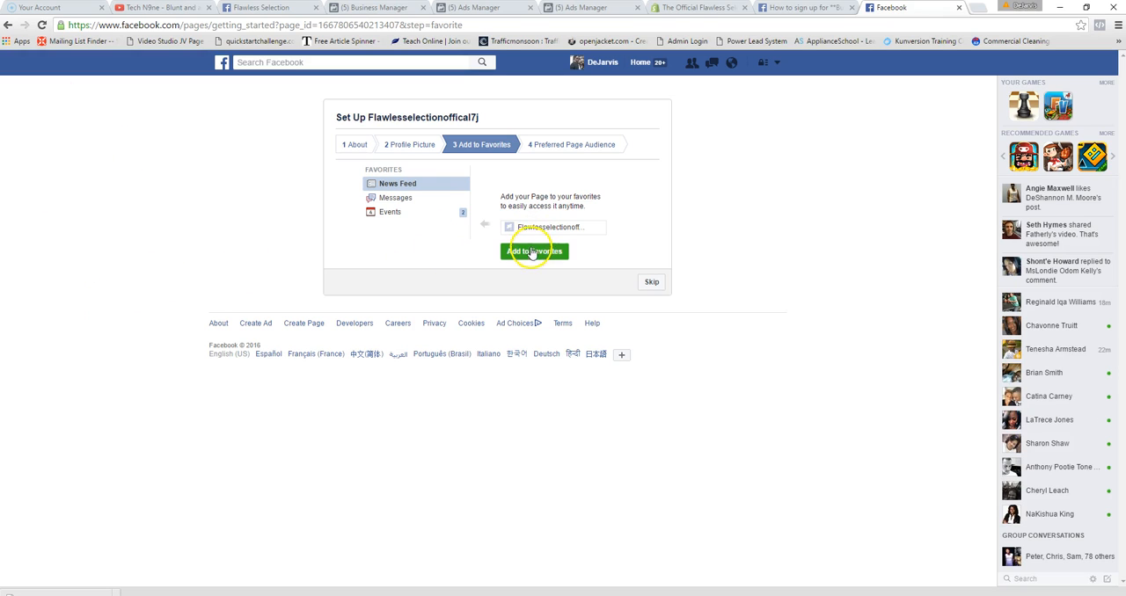
{"action": "left_click", "coordinate": [651, 283]}
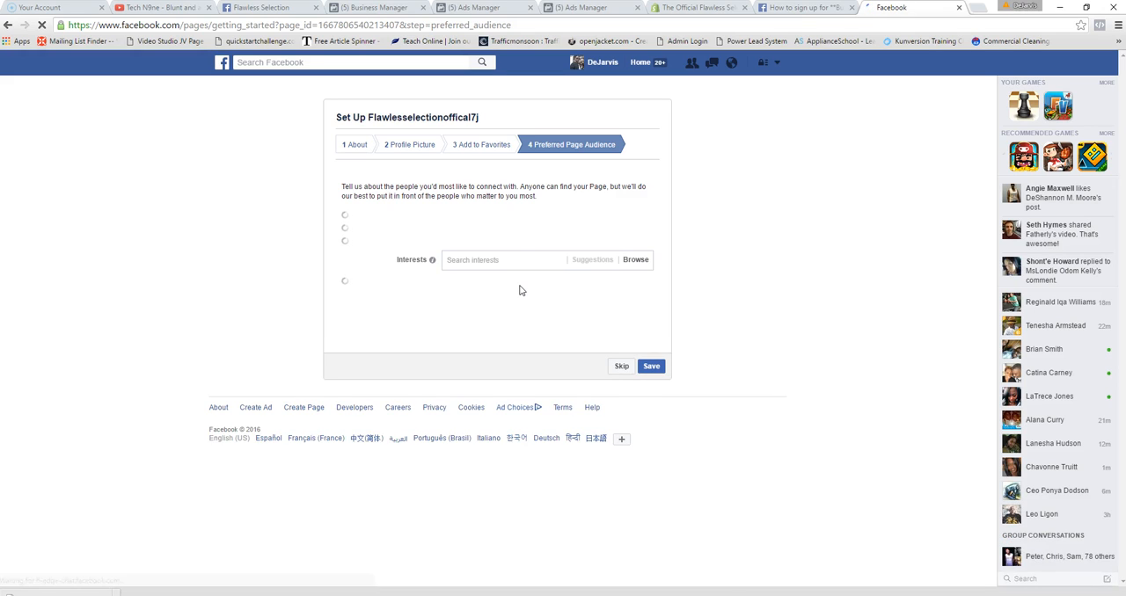
- Include the country United States in the preferred audience's locations
{"action": "left_click", "coordinate": [506, 282]}
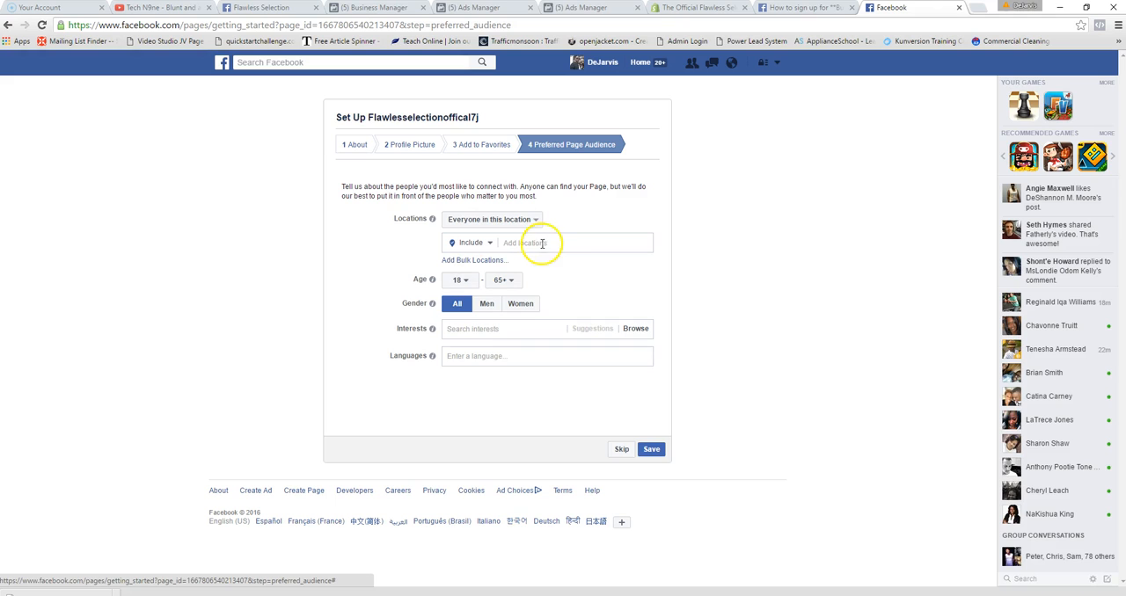
{"action": "left_click", "coordinate": [584, 249]}
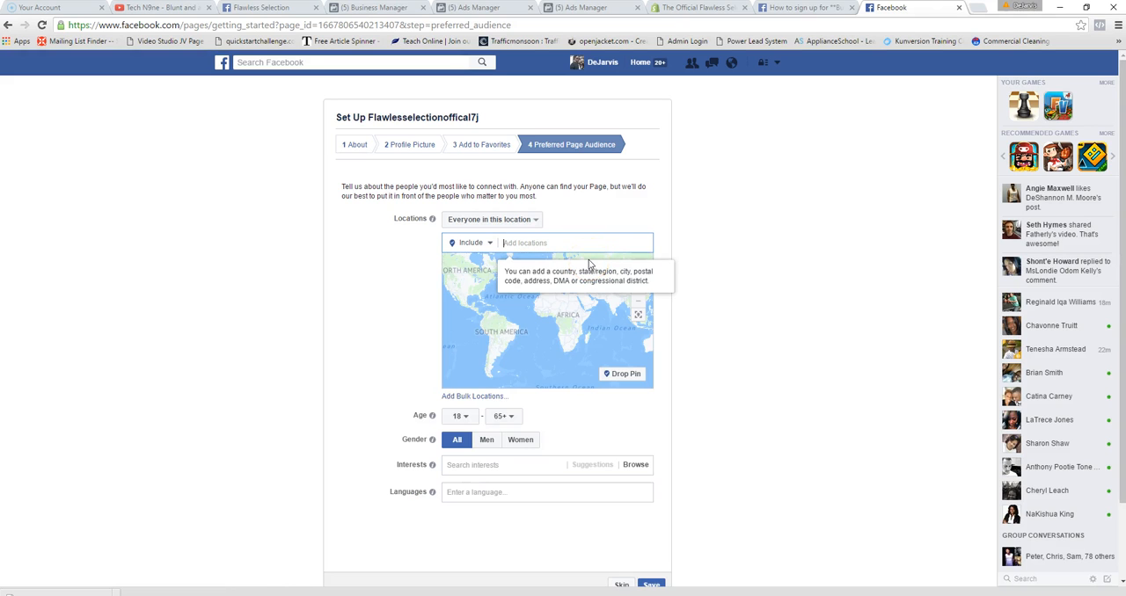
{"action": "type", "text": "united"}
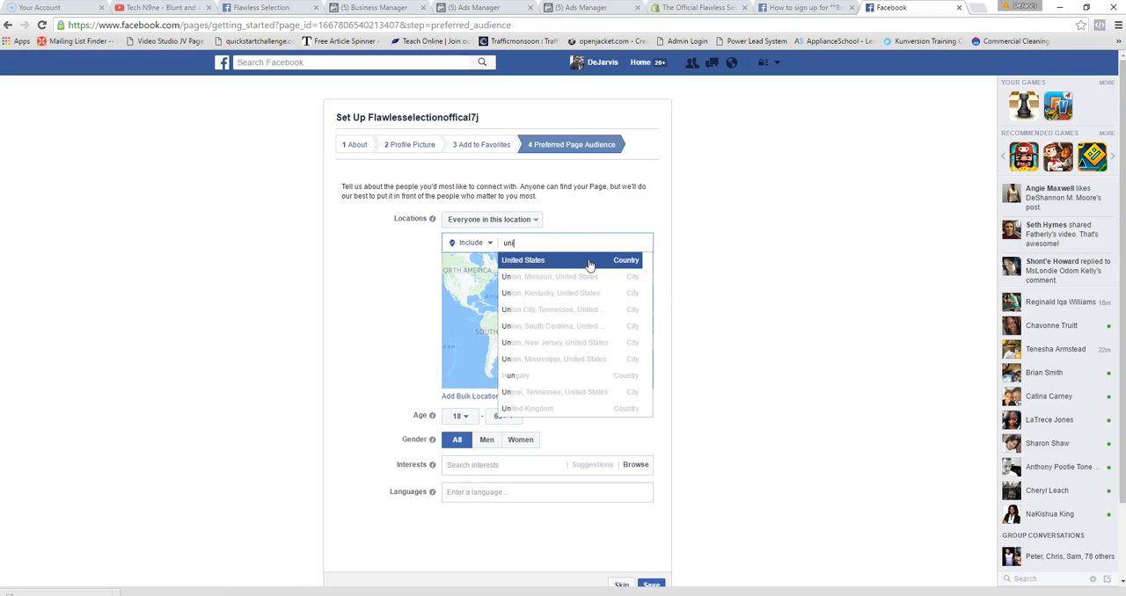
{"action": "left_click", "coordinate": [540, 262]}
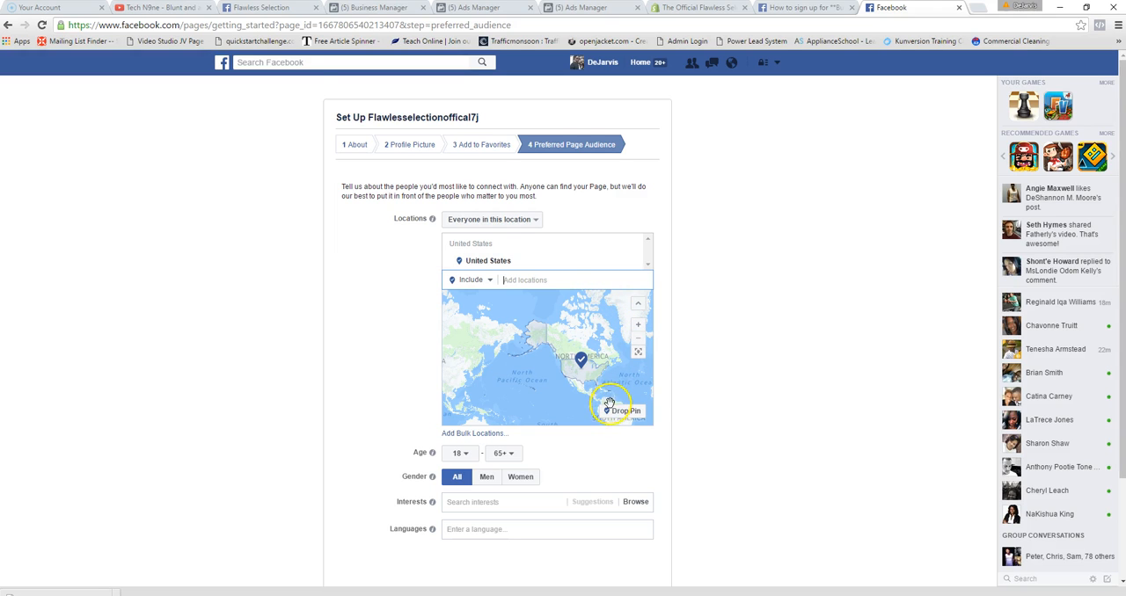
- Set the preferred audience's age range to 25–59 and its gender to Women
{"action": "scroll", "coordinate": [615, 414], "scroll_direction": "down", "scroll_amount": 1}
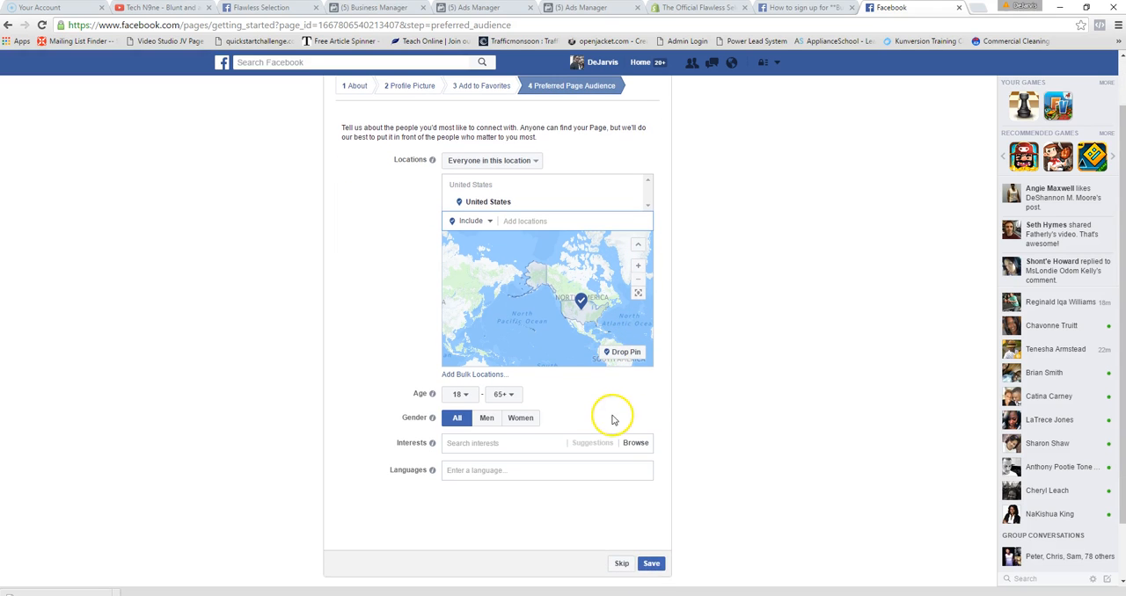
{"action": "left_click", "coordinate": [464, 395]}
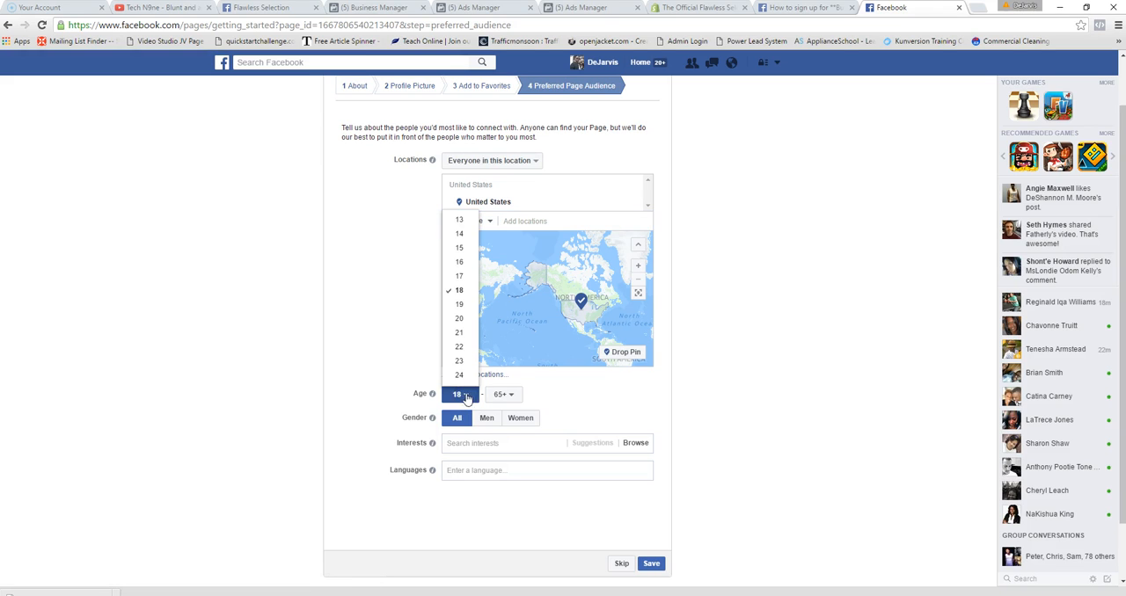
{"action": "left_click", "coordinate": [415, 369]}
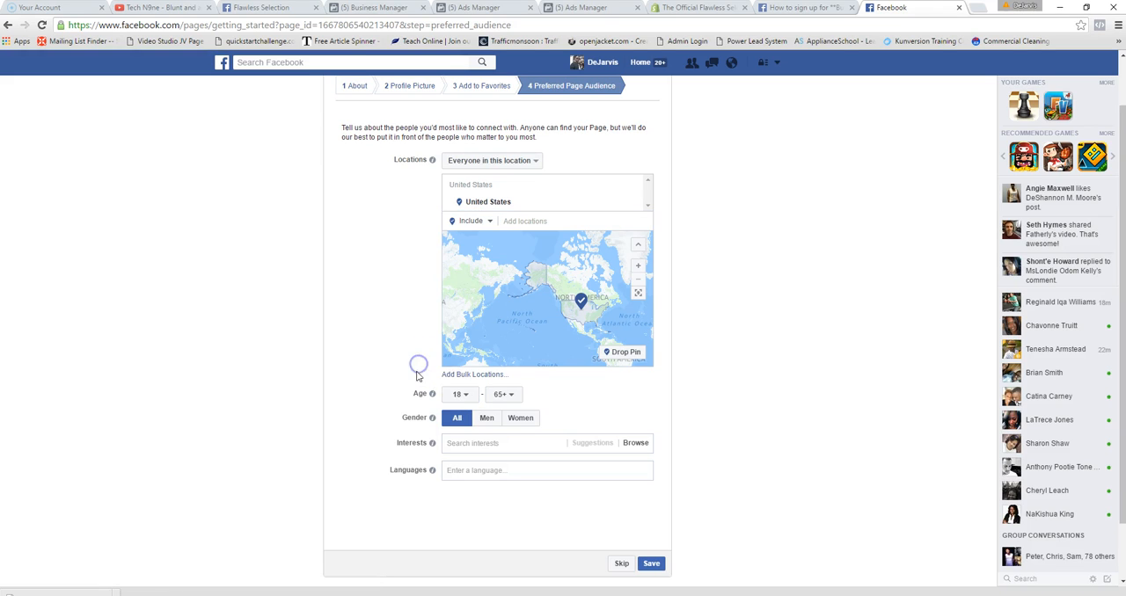
{"action": "left_click", "coordinate": [466, 395]}
{"action": "scroll", "coordinate": [458, 343], "scroll_direction": "down", "scroll_amount": 3}
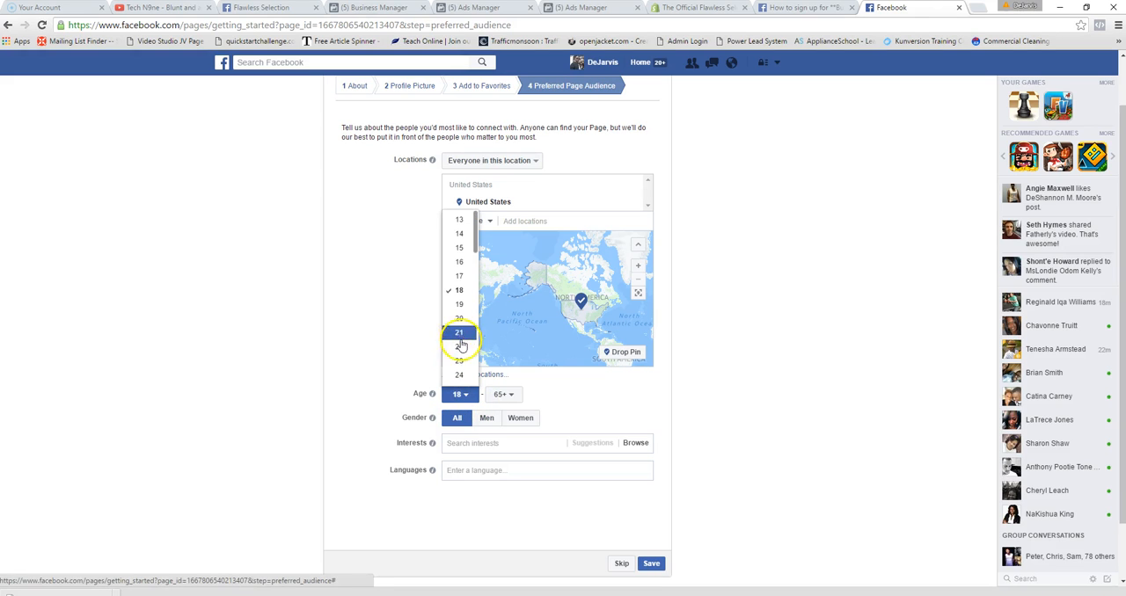
{"action": "scroll", "coordinate": [458, 326], "scroll_direction": "up", "scroll_amount": 3}
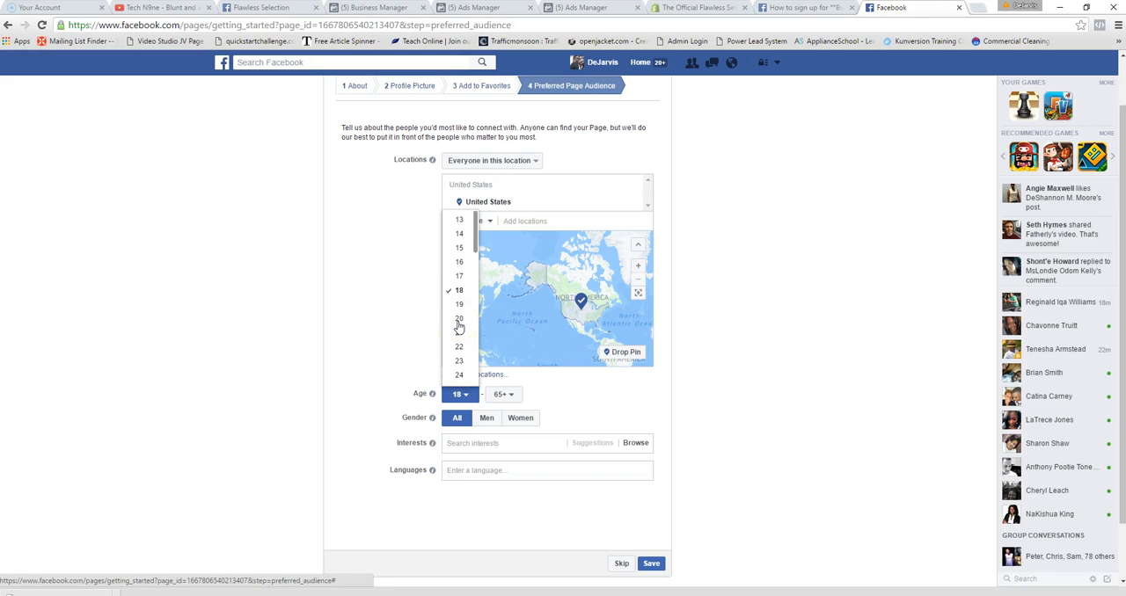
{"action": "scroll", "coordinate": [463, 348], "scroll_direction": "down", "scroll_amount": 2}
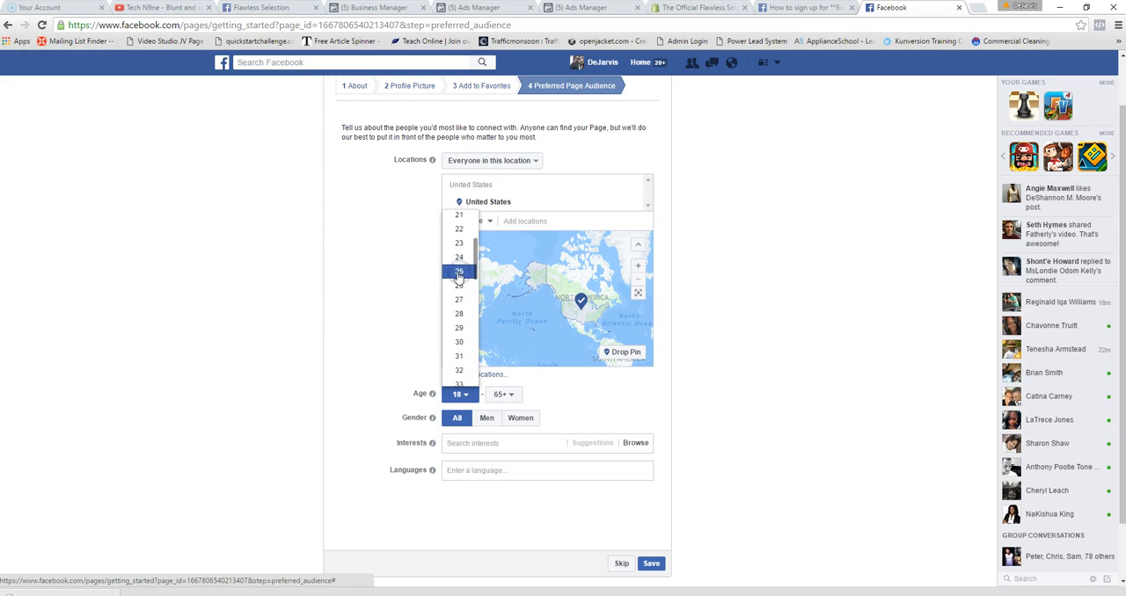
{"action": "left_click", "coordinate": [458, 273]}
{"action": "left_click", "coordinate": [503, 394]}
{"action": "scroll", "coordinate": [503, 369], "scroll_direction": "down", "scroll_amount": 8}
{"action": "scroll", "coordinate": [506, 378], "scroll_direction": "down", "scroll_amount": 2}
{"action": "left_click", "coordinate": [500, 341]}
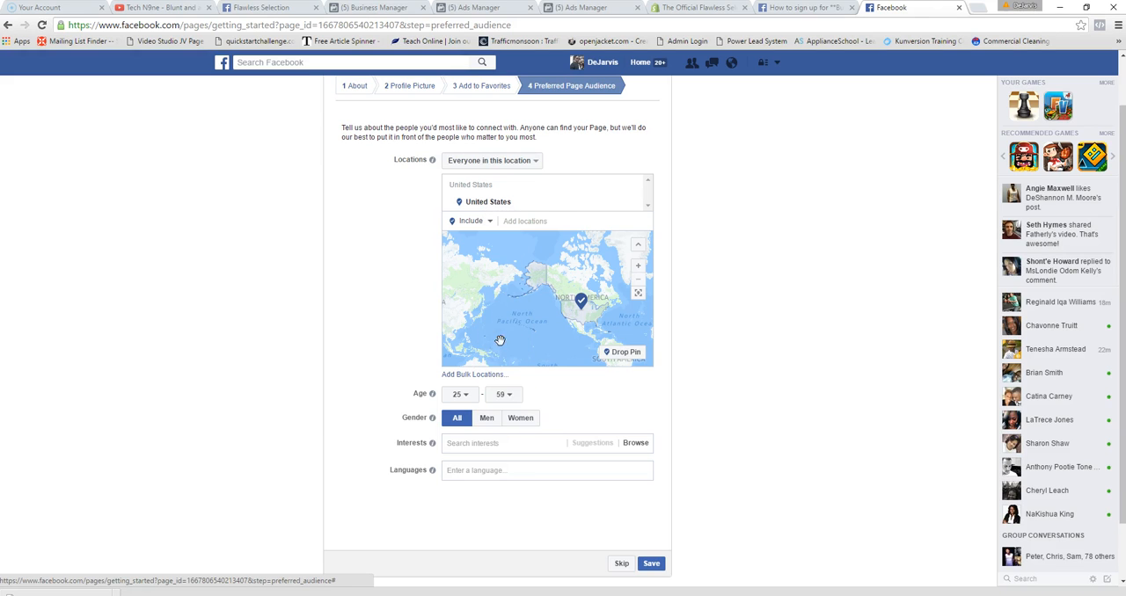
{"action": "left_click", "coordinate": [531, 420]}
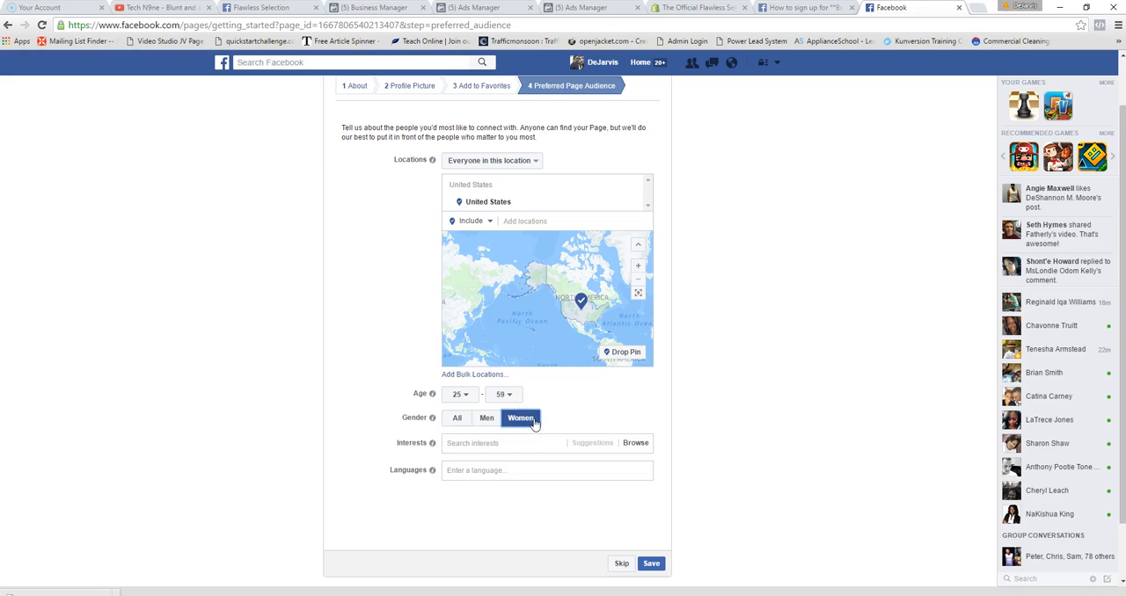
- Look through the interest categories and search the audience interests for "womens" and "women"
{"action": "left_click", "coordinate": [484, 445]}
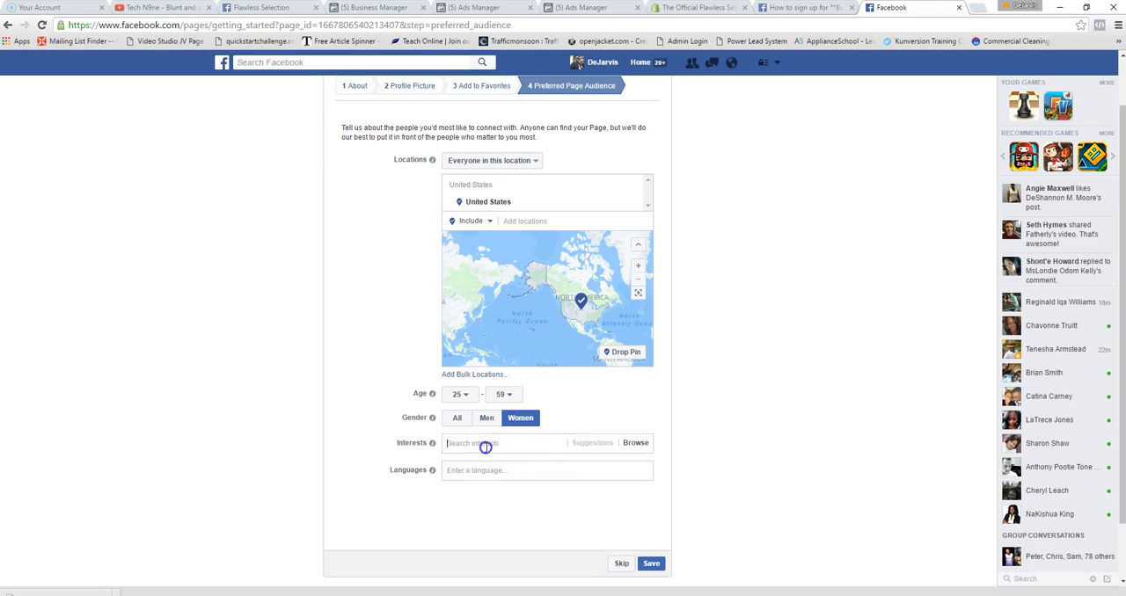
{"action": "left_click", "coordinate": [600, 417]}
{"action": "left_click", "coordinate": [470, 446]}
{"action": "type", "text": "womn"}
{"action": "type", "text": "ens"}
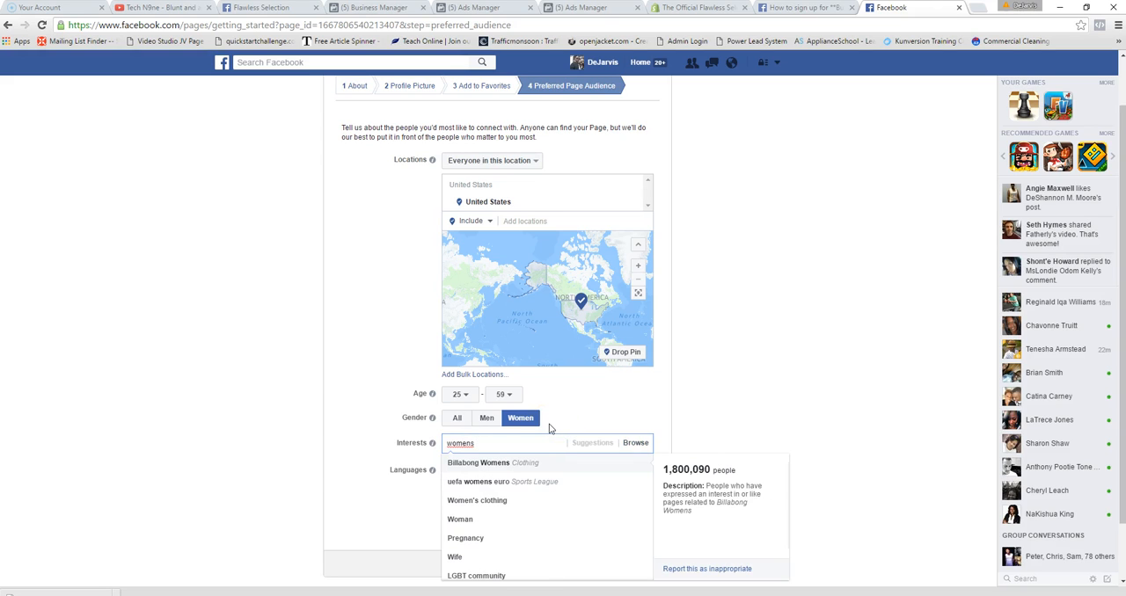
{"action": "key", "text": "BackSpace"}
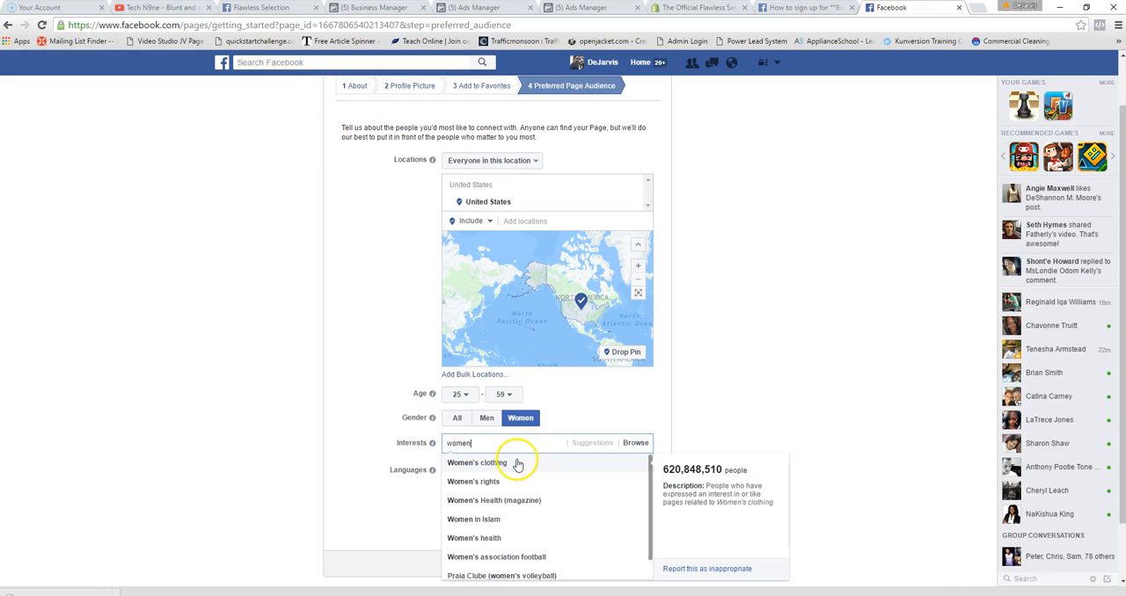
{"action": "left_click", "coordinate": [580, 416]}
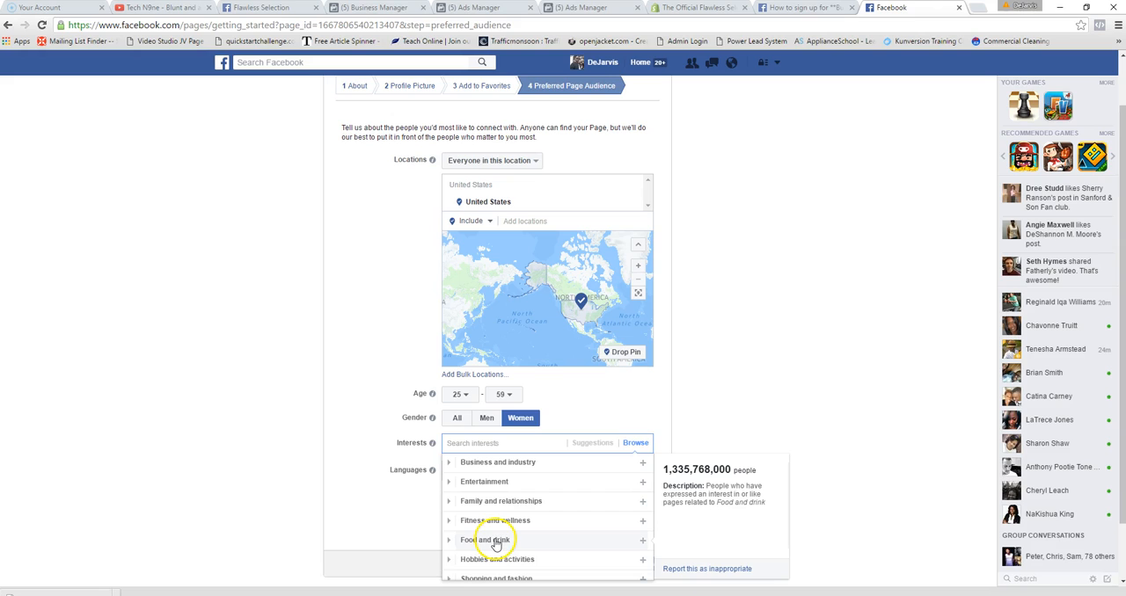
- Leave the audience interests empty and choose English as the preferred audience's language
{"action": "left_click", "coordinate": [399, 510]}
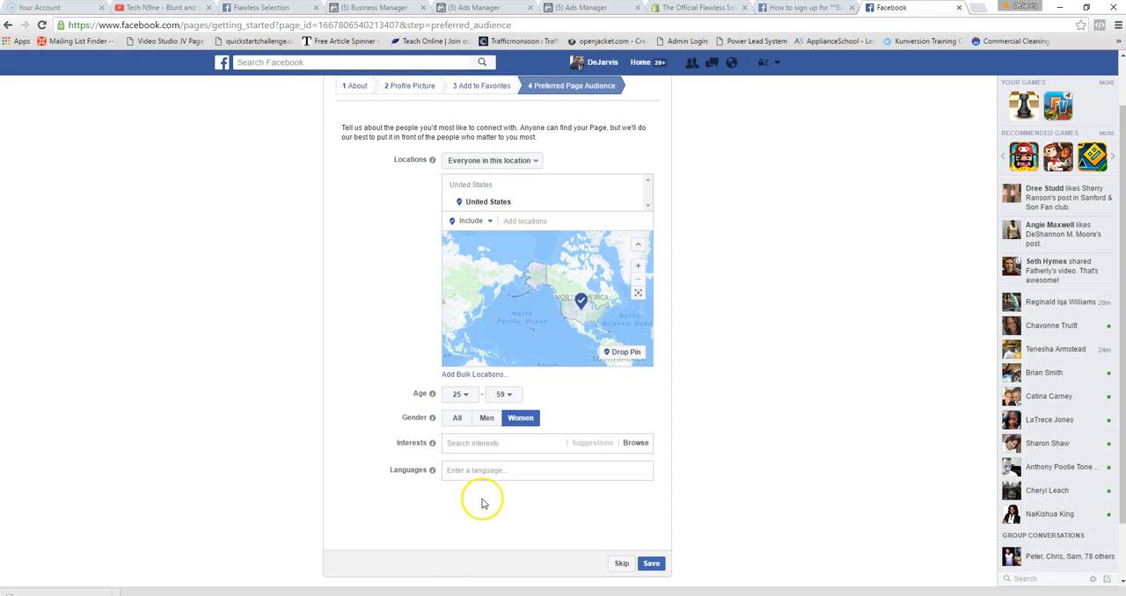
{"action": "left_click", "coordinate": [459, 473]}
{"action": "type", "text": "e"}
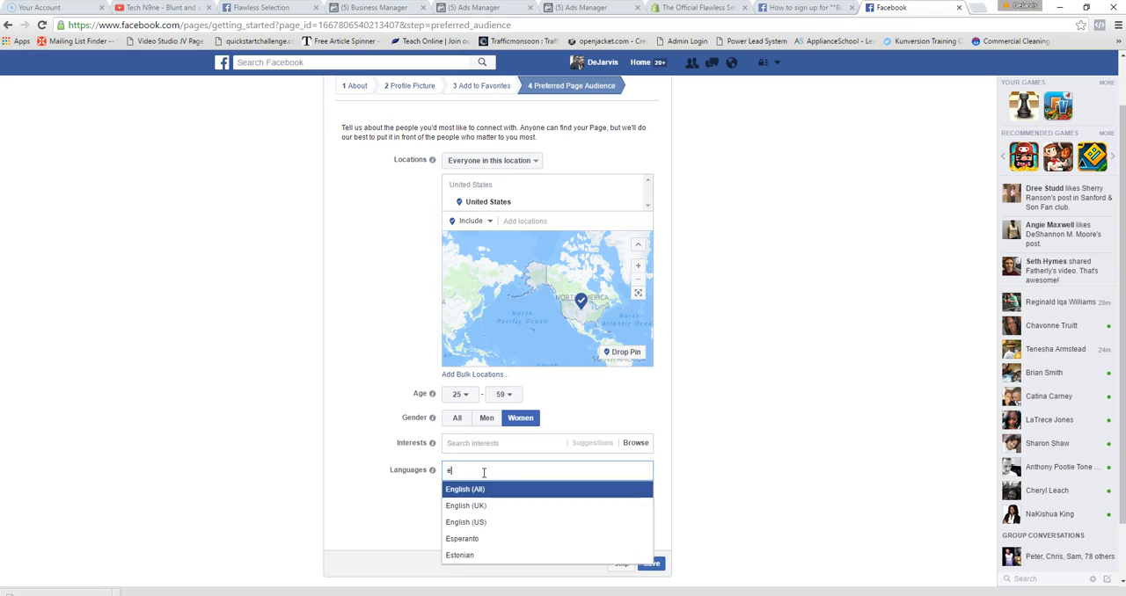
{"action": "type", "text": "njogo"}
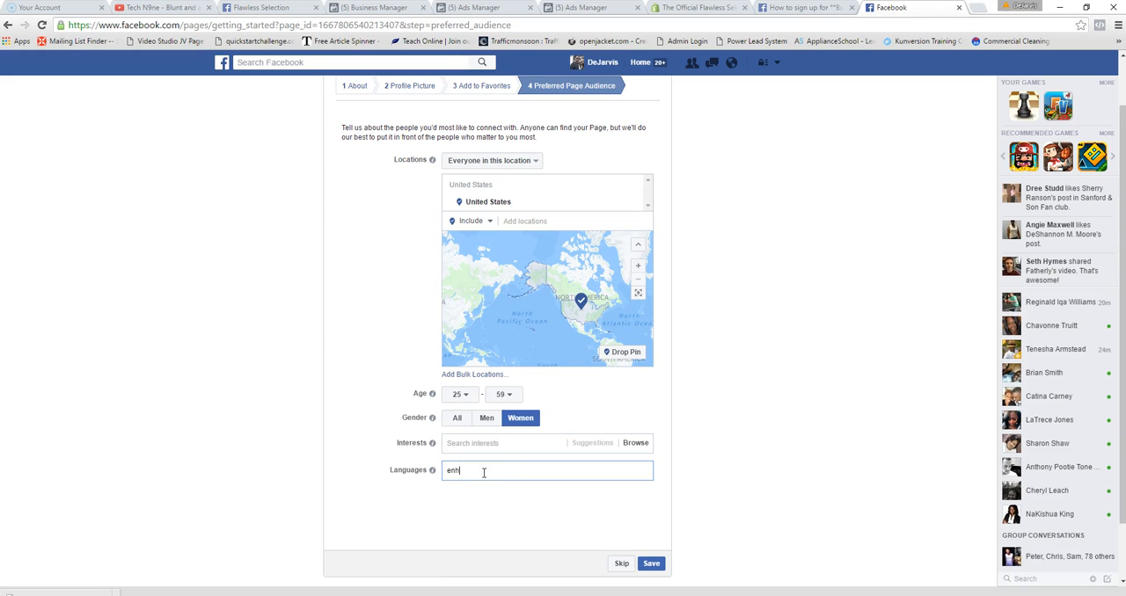
{"action": "key", "text": "BackSpace"}
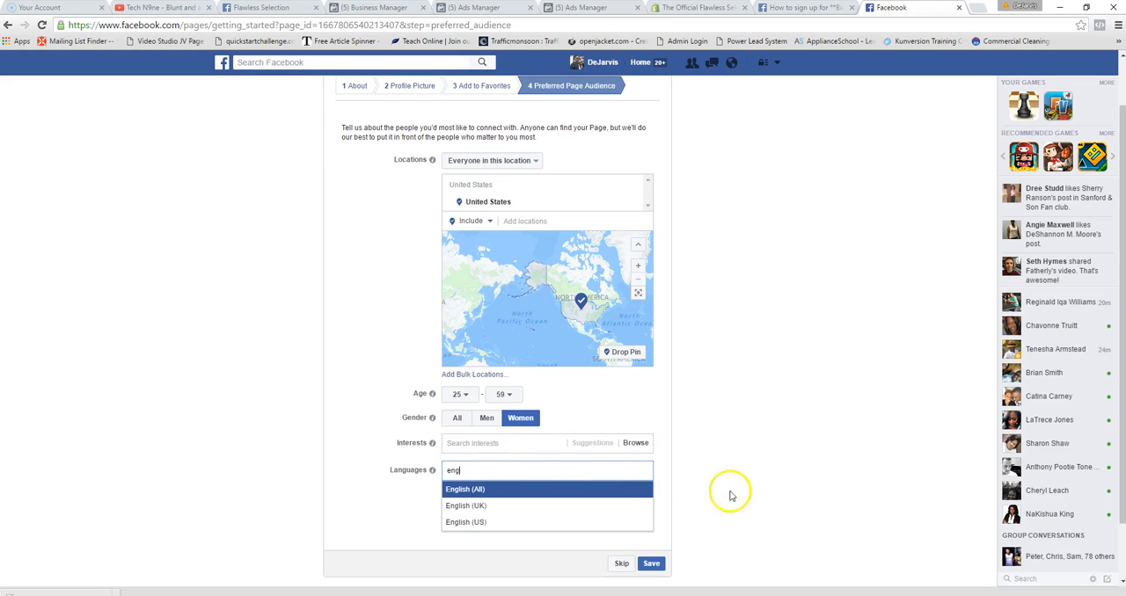
{"action": "left_click", "coordinate": [503, 497]}
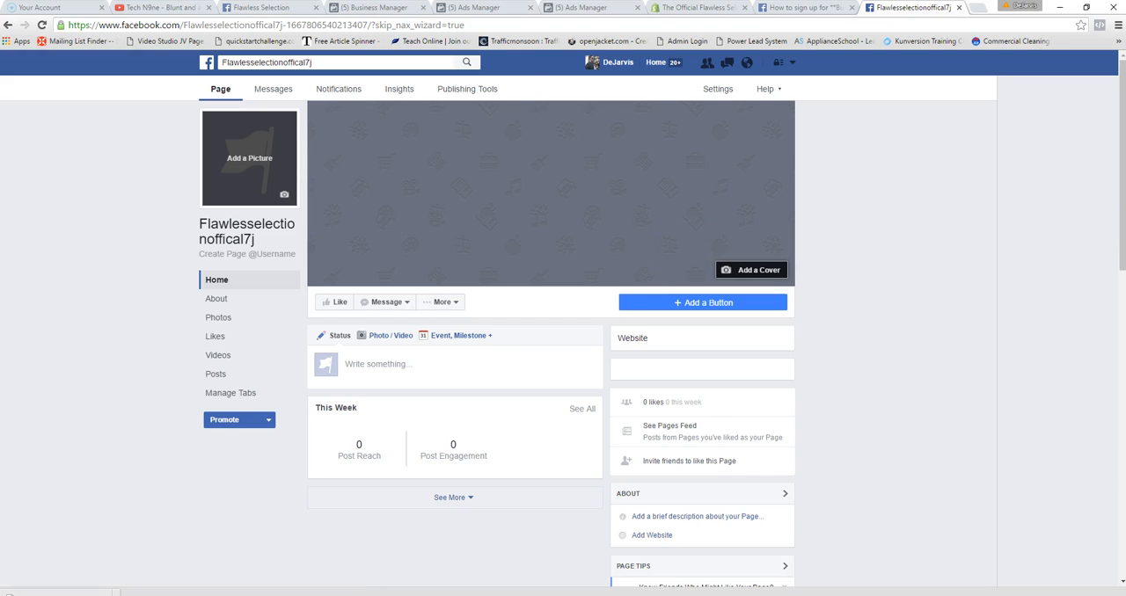
- Publish the status update "Test 4" on the existing Flawless Selection page, posting as Flawless Selection
{"action": "left_click", "coordinate": [264, 7]}
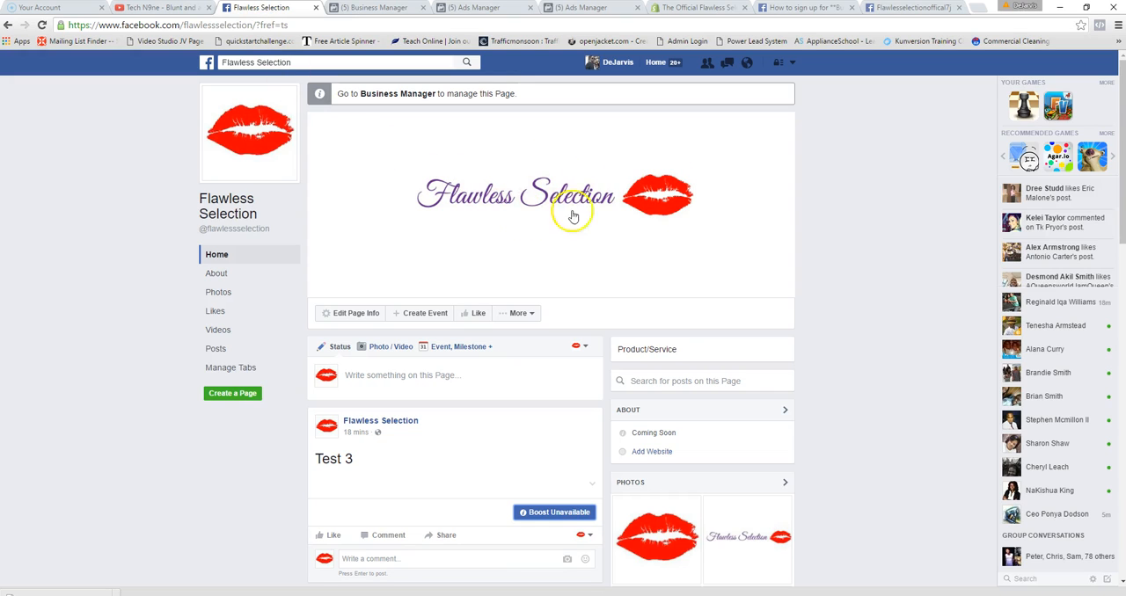
{"action": "left_click", "coordinate": [896, 11]}
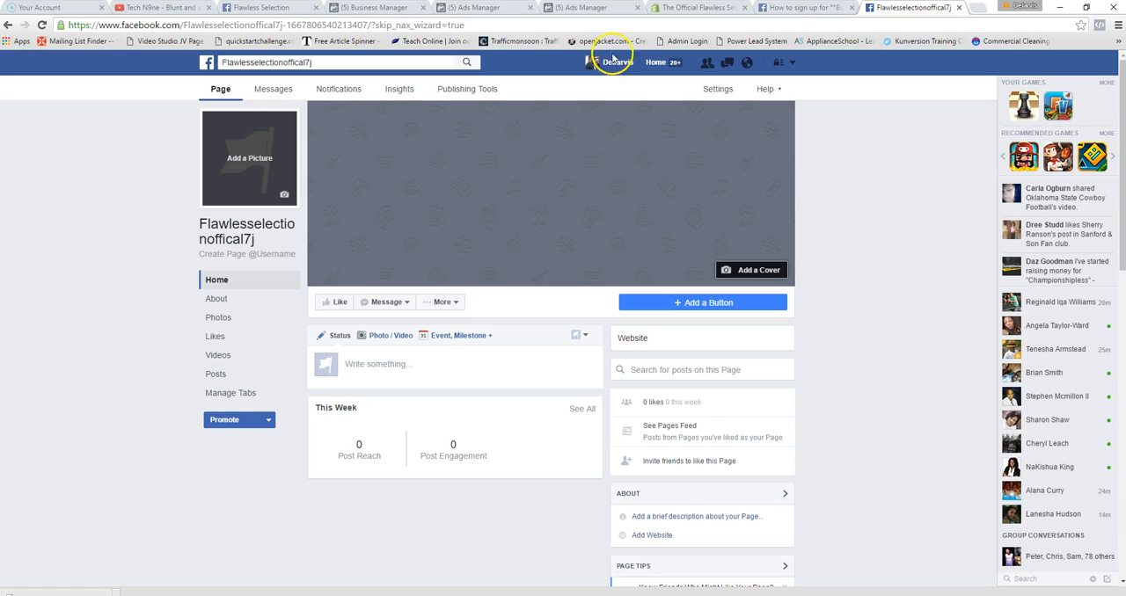
{"action": "left_click", "coordinate": [267, 9]}
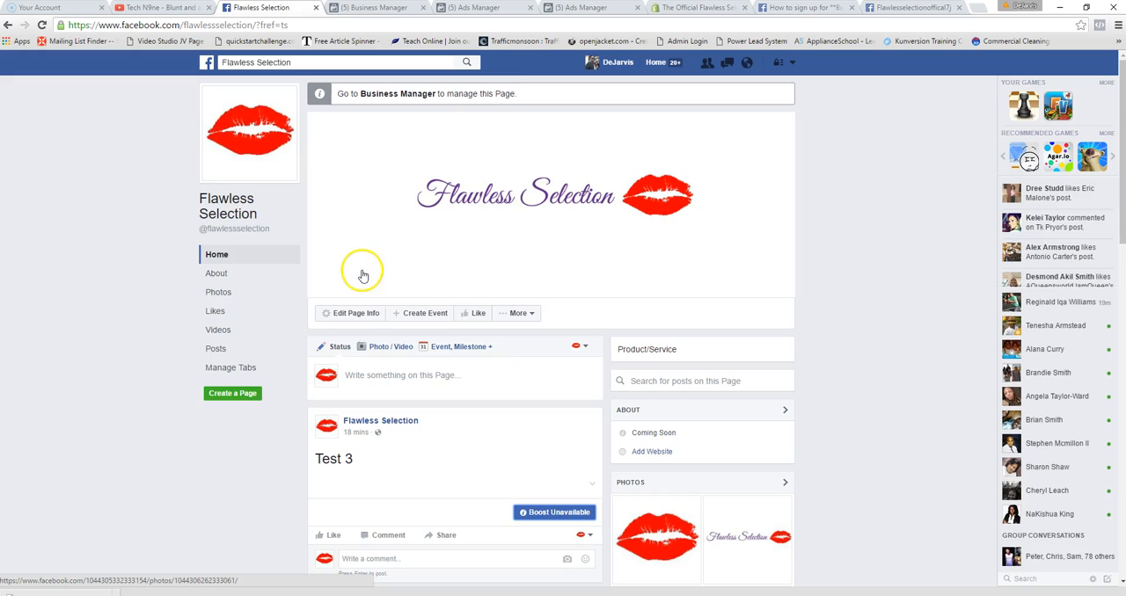
{"action": "left_click", "coordinate": [437, 378]}
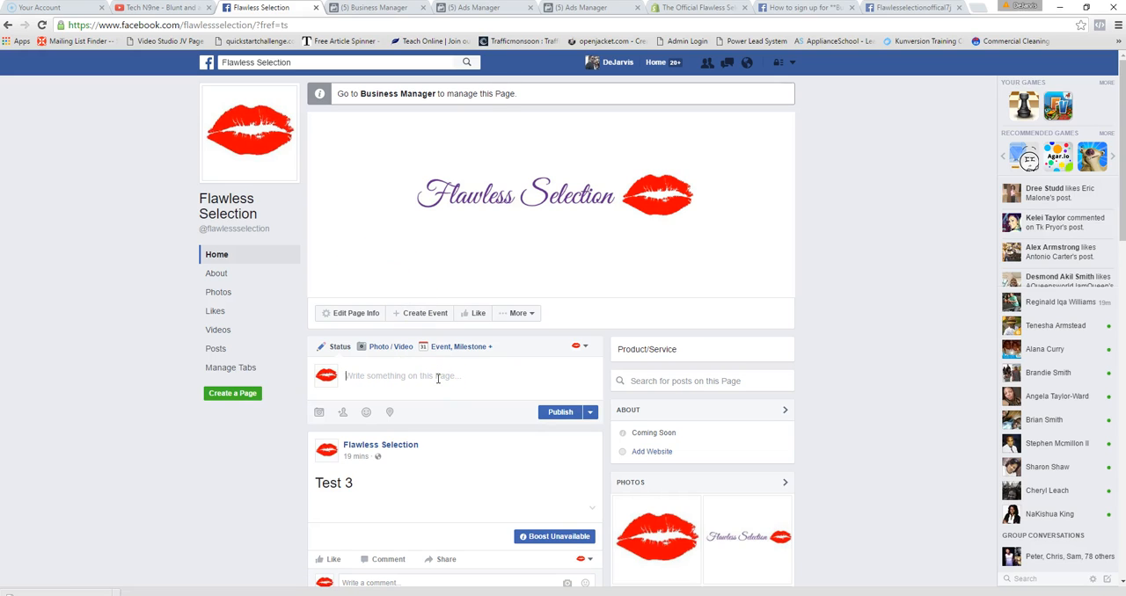
{"action": "type", "text": "Test 4"}
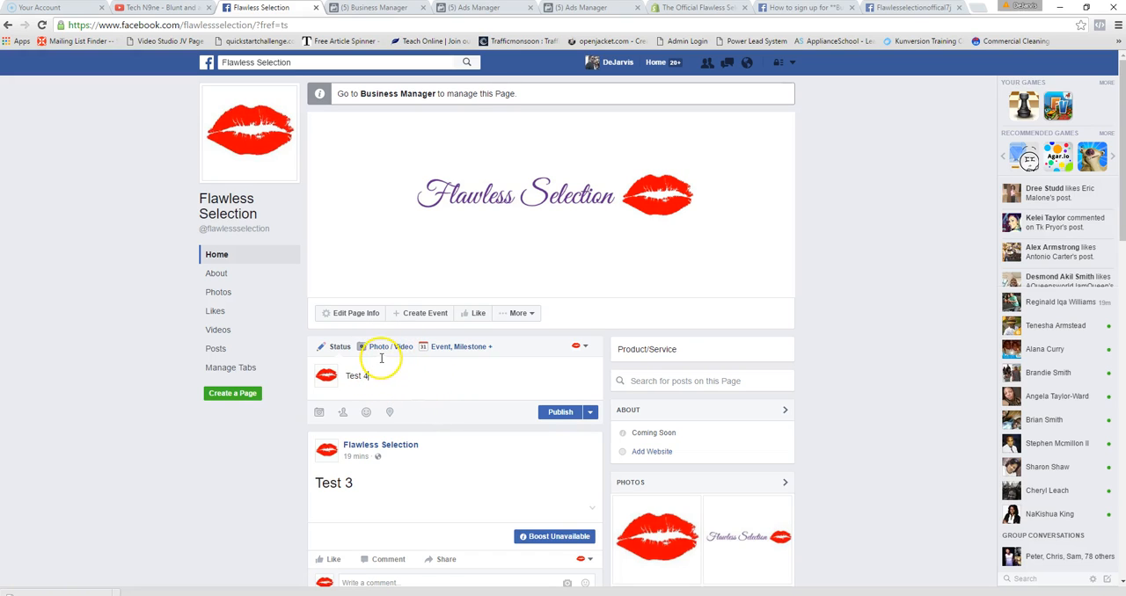
{"action": "left_click", "coordinate": [585, 347]}
{"action": "left_click", "coordinate": [525, 348]}
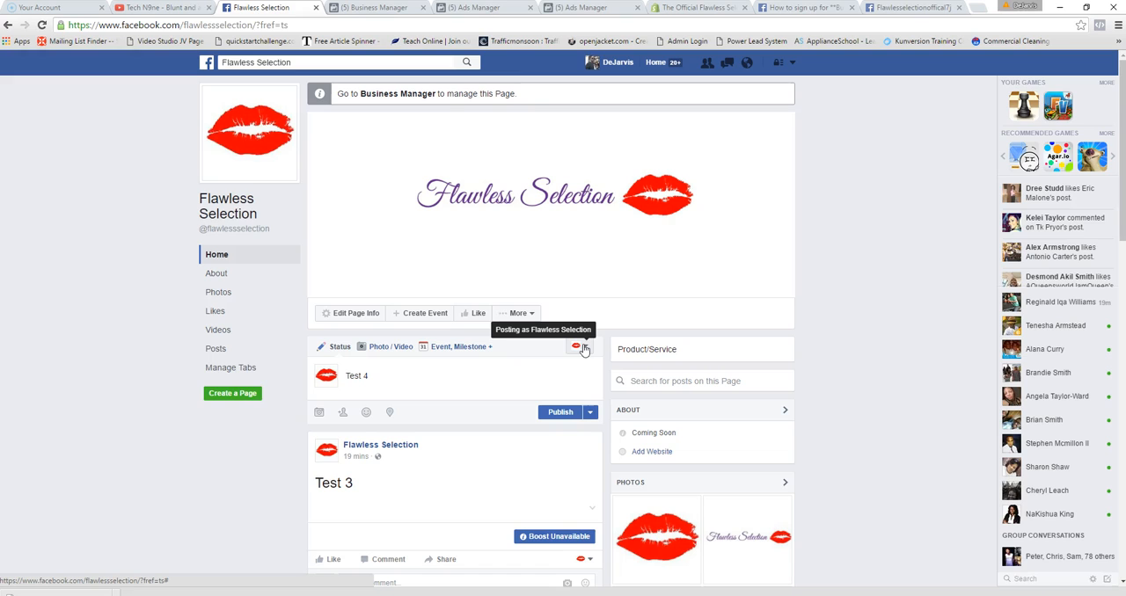
{"action": "left_click", "coordinate": [559, 412]}
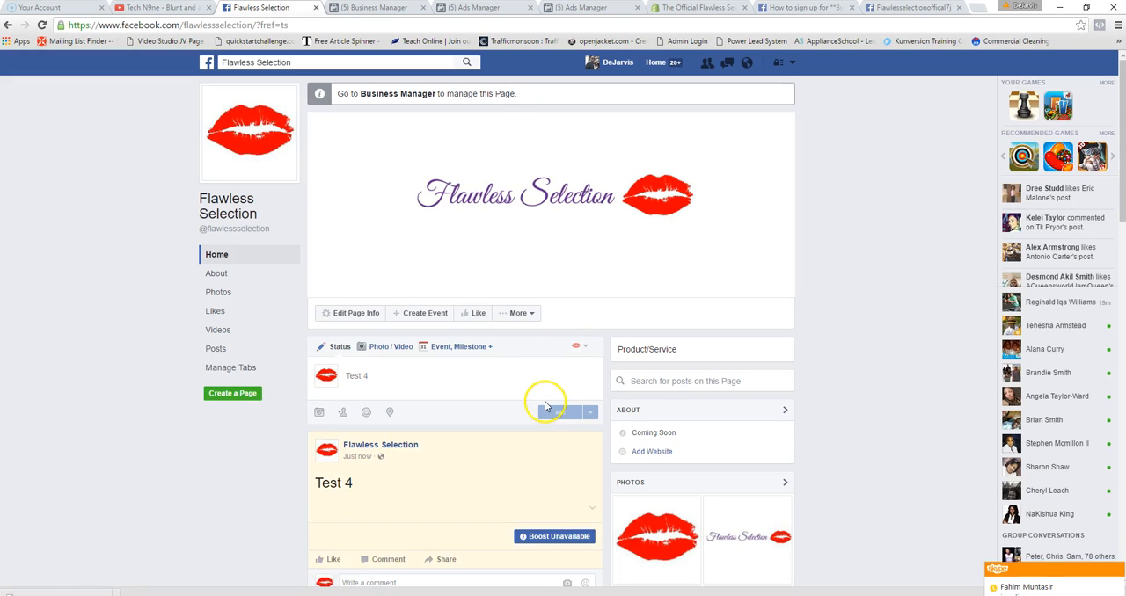
- Try to boost the "Test 4" post on the Flawless Selection page
{"action": "scroll", "coordinate": [493, 431], "scroll_direction": "down", "scroll_amount": 1}
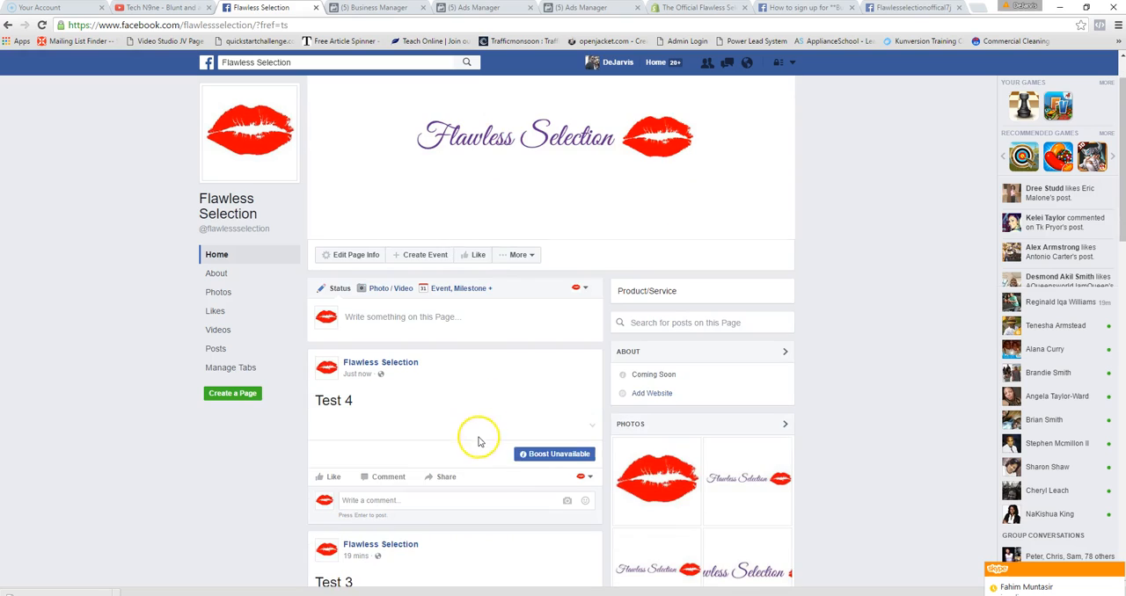
{"action": "left_click", "coordinate": [545, 453]}
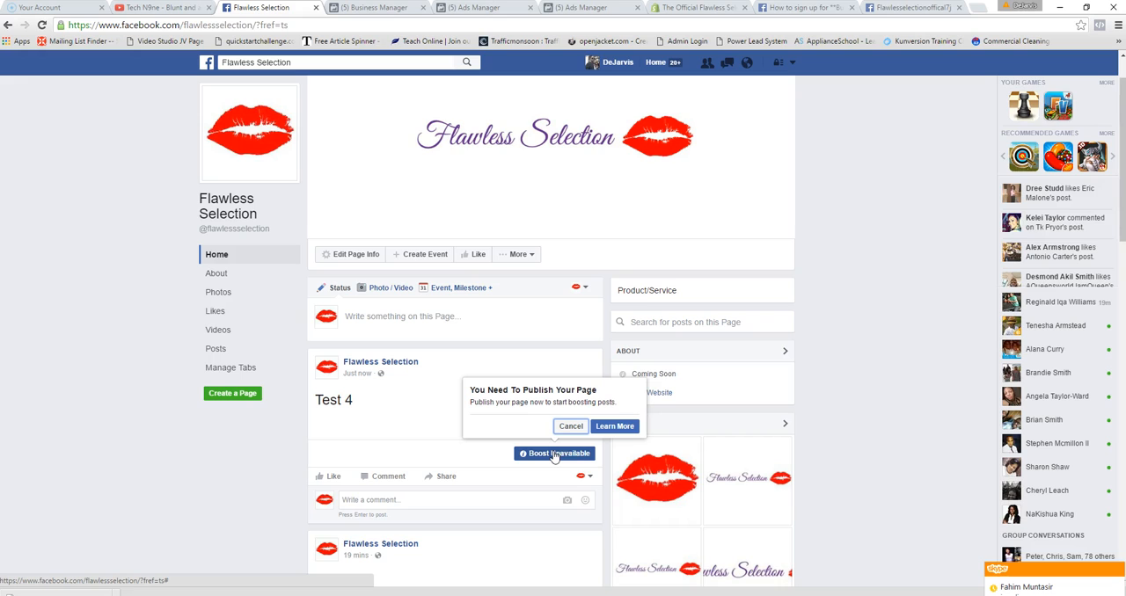
{"action": "left_click", "coordinate": [439, 419]}
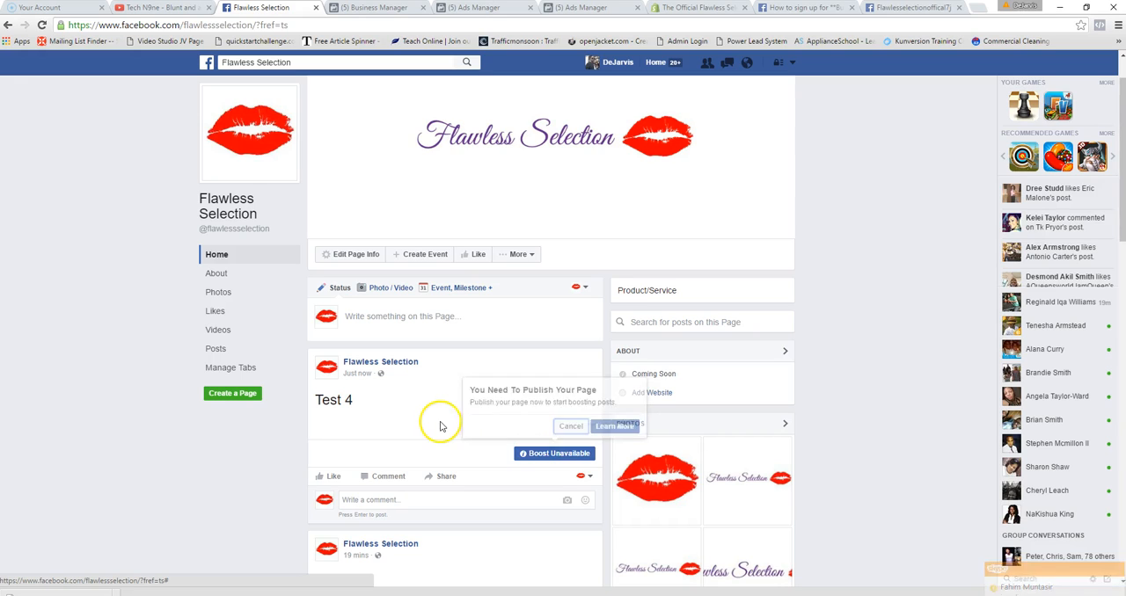
{"action": "left_click", "coordinate": [543, 461]}
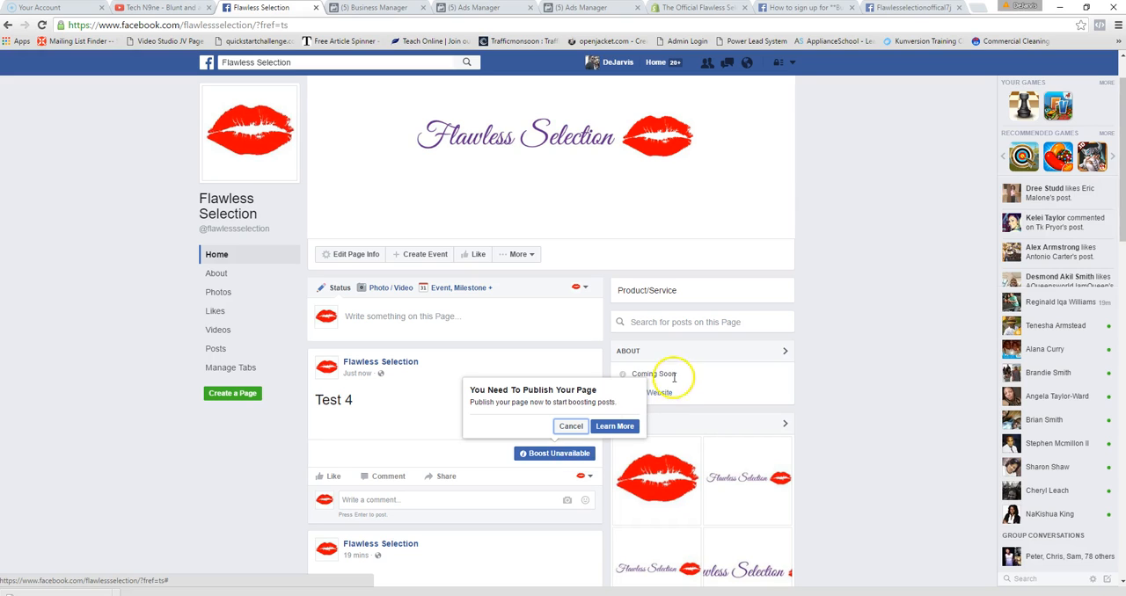
{"action": "left_click", "coordinate": [531, 375]}
{"action": "scroll", "coordinate": [531, 375], "scroll_direction": "up", "scroll_amount": 1}
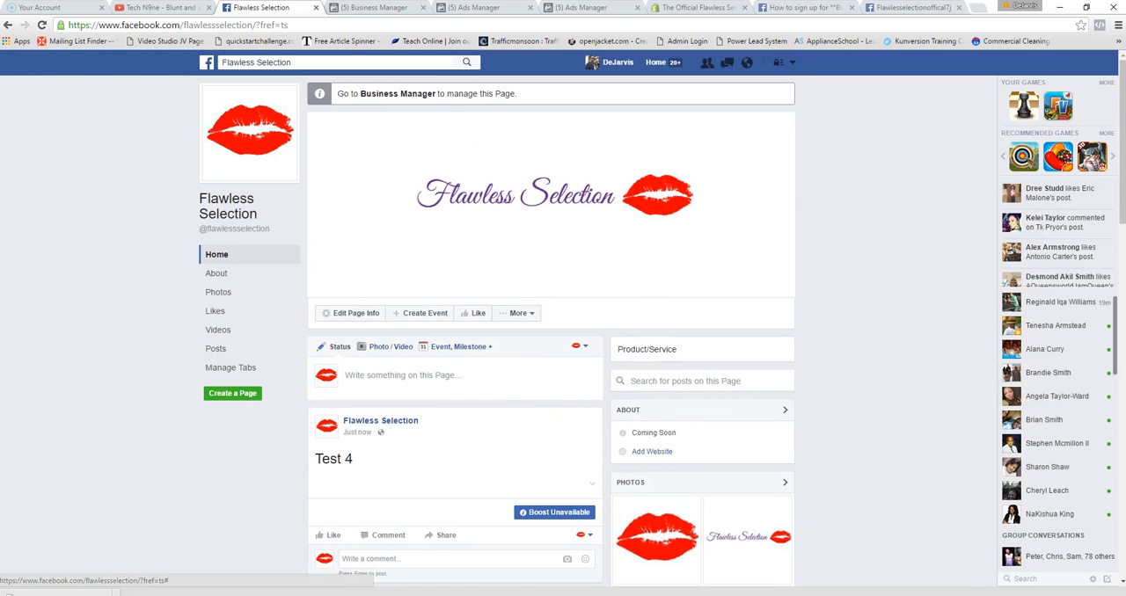
- Bring up the PowerPoint presentation and nudge the bulleted text box on "The Basics" slide slightly up and left
{"action": "left_click_drag", "start_coordinate": [1125, 188], "coordinate": [415, 152]}
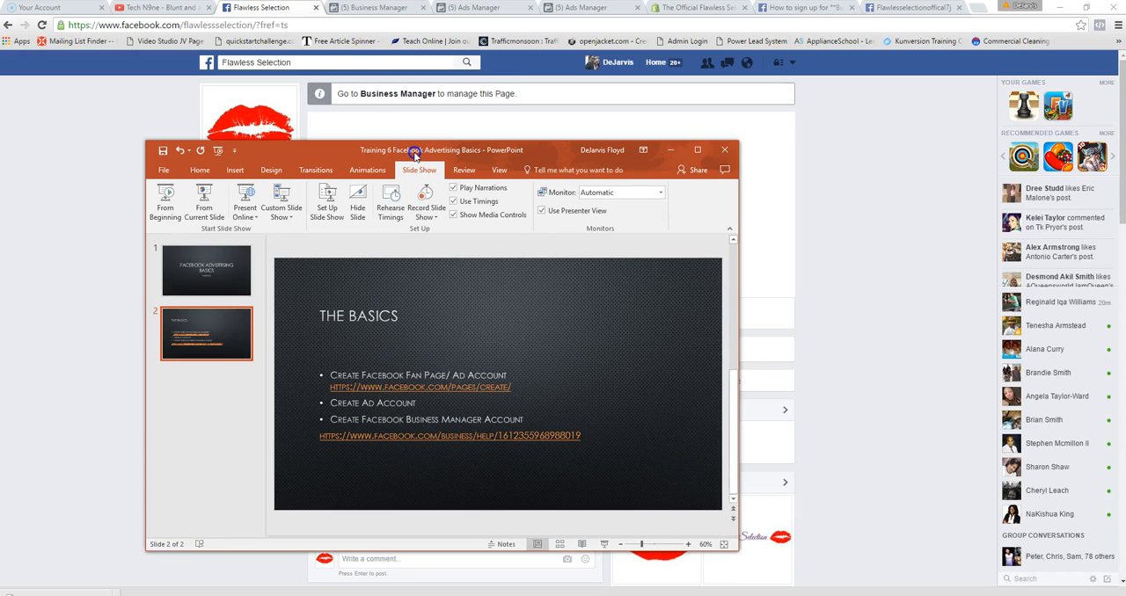
{"action": "left_click", "coordinate": [321, 437]}
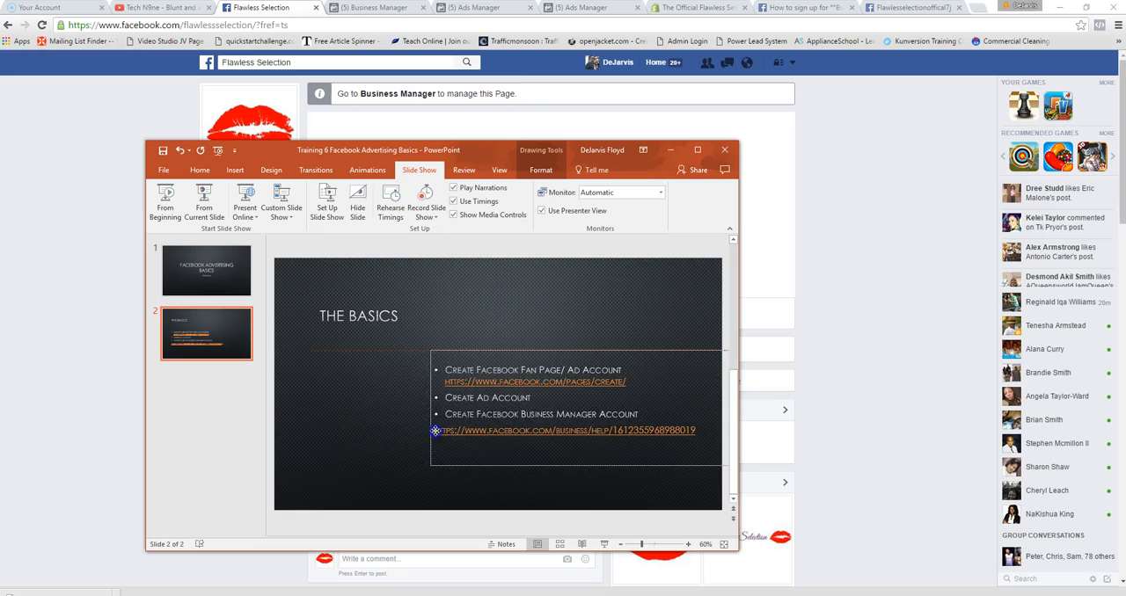
{"action": "left_click_drag", "start_coordinate": [321, 431], "coordinate": [313, 430]}
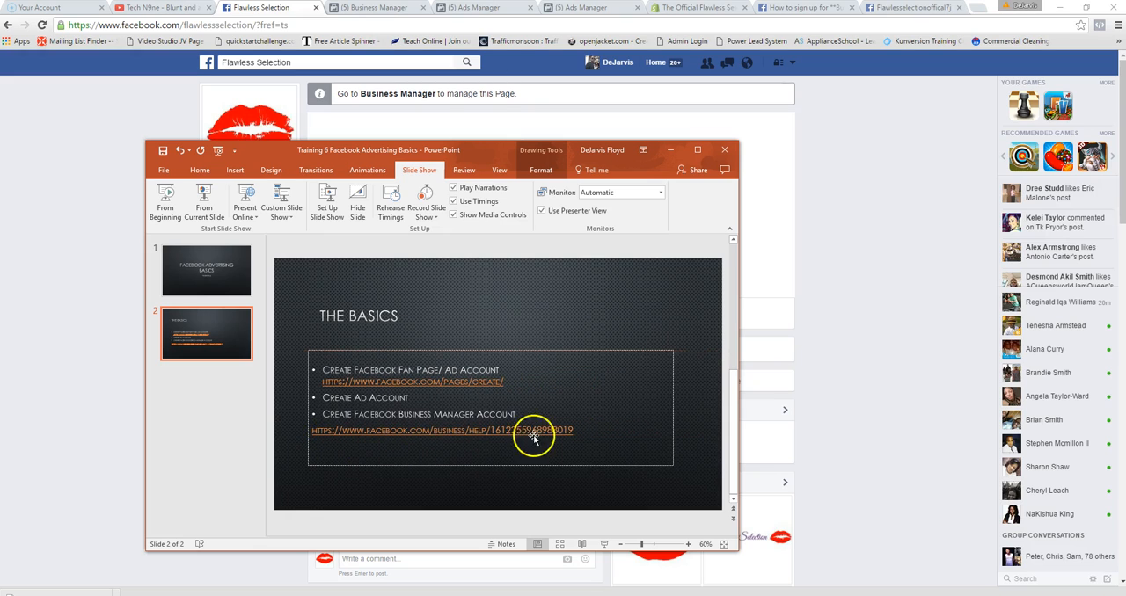
{"action": "left_click", "coordinate": [575, 432]}
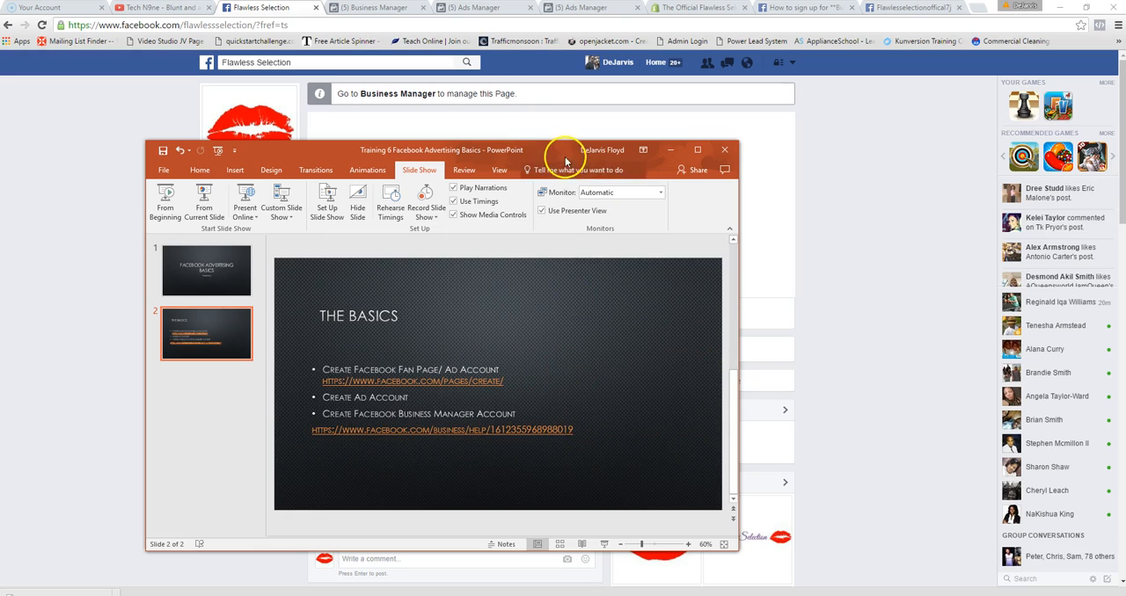
{"action": "left_click_drag", "start_coordinate": [548, 149], "coordinate": [885, 201]}
{"action": "left_click", "coordinate": [891, 184]}
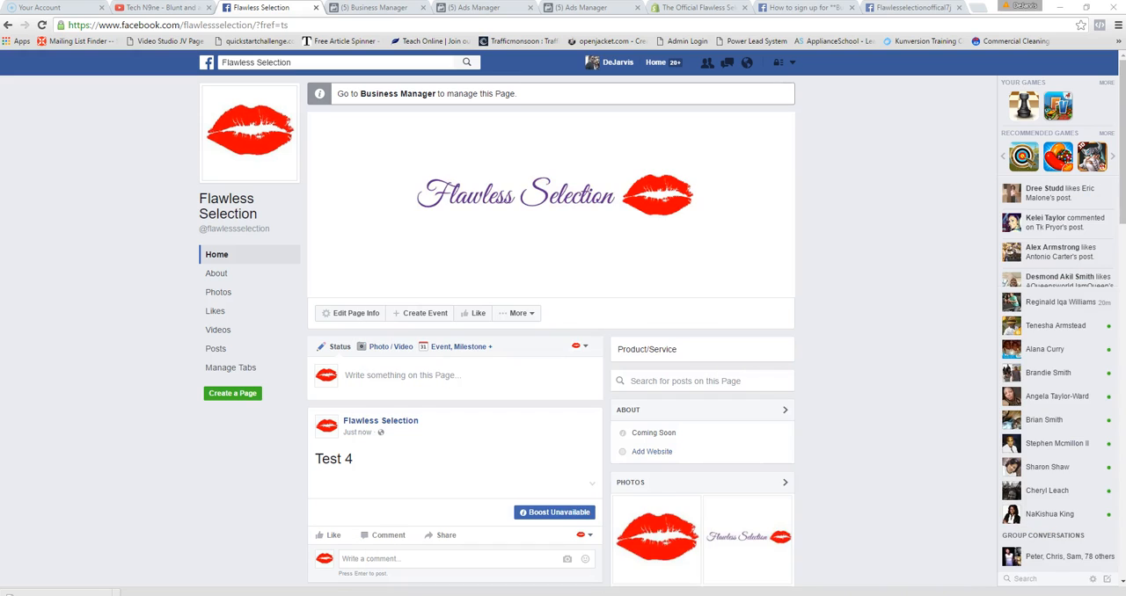
- Look at the Create Ads and Manage Ads entries among the Facebook account options
{"action": "left_click", "coordinate": [794, 65]}
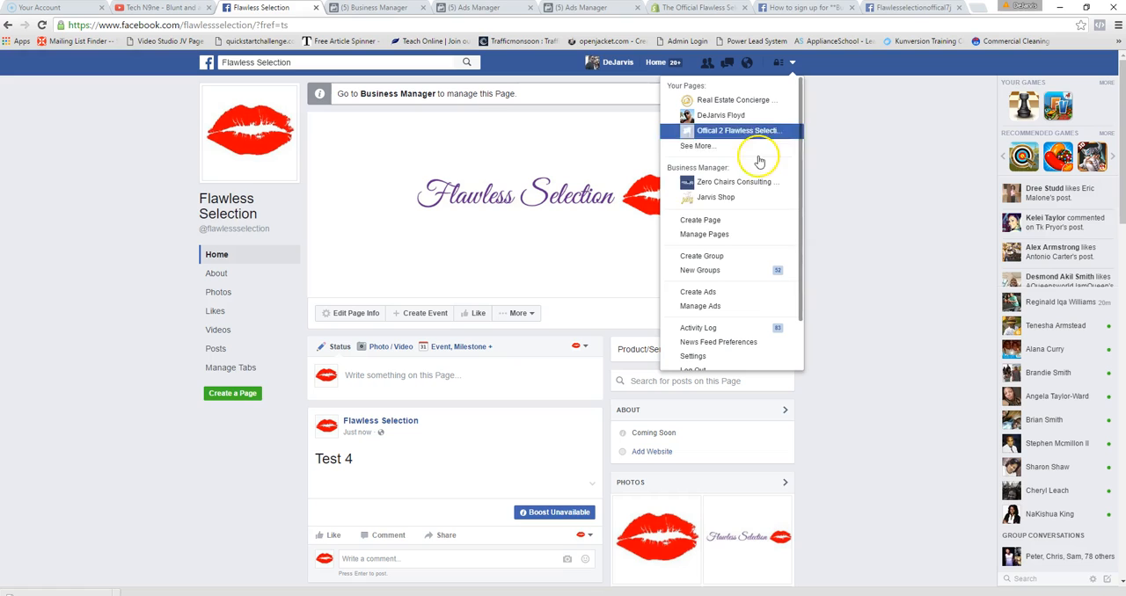
{"action": "left_click", "coordinate": [704, 292]}
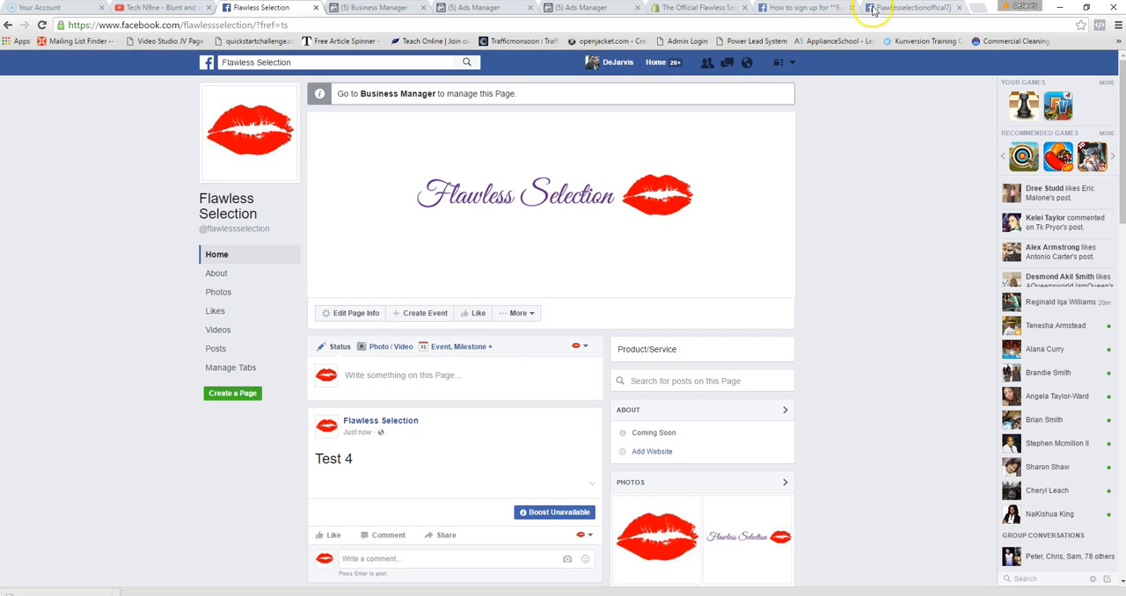
- Open the help article "How do I sign up for Business Manager?", select its web address, and read the sign-up requirements and steps
{"action": "left_click", "coordinate": [799, 9]}
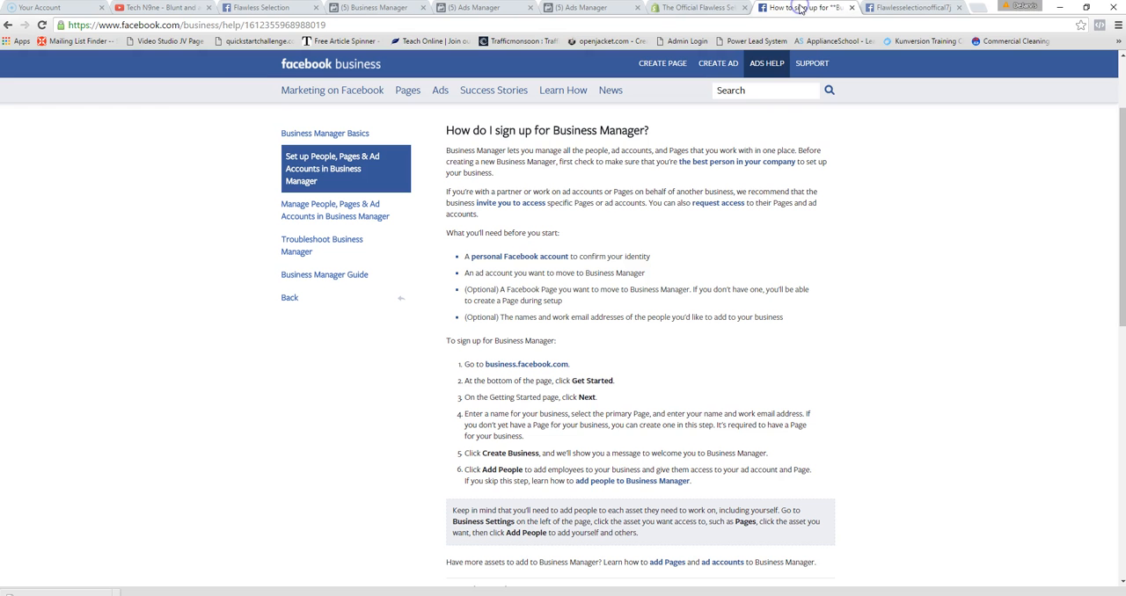
{"action": "left_click", "coordinate": [185, 25]}
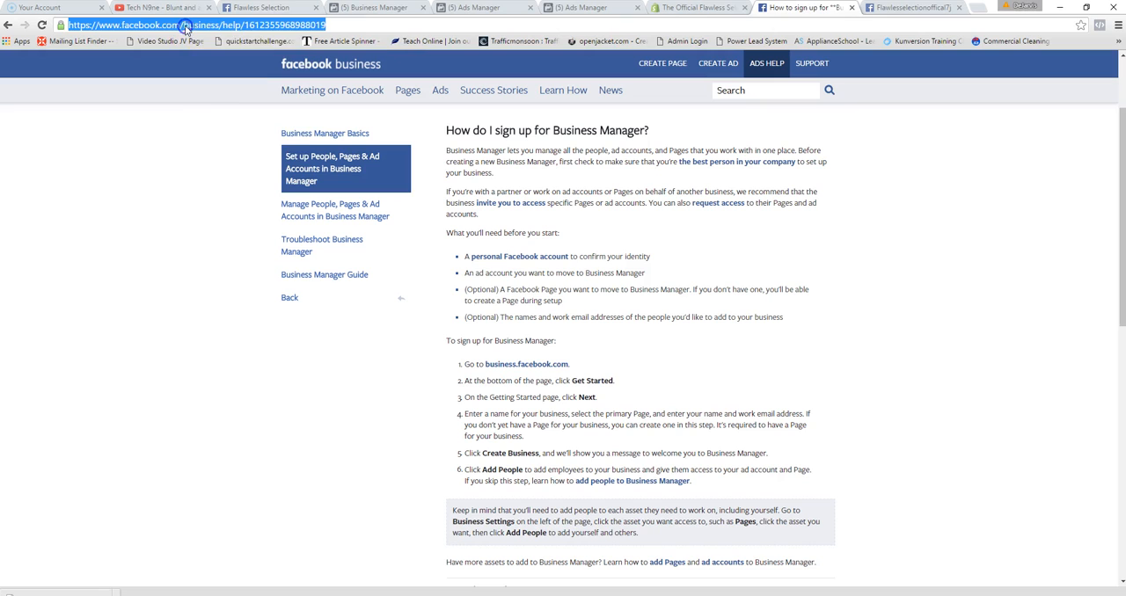
{"action": "right_click", "coordinate": [186, 26]}
{"action": "left_click", "coordinate": [336, 26]}
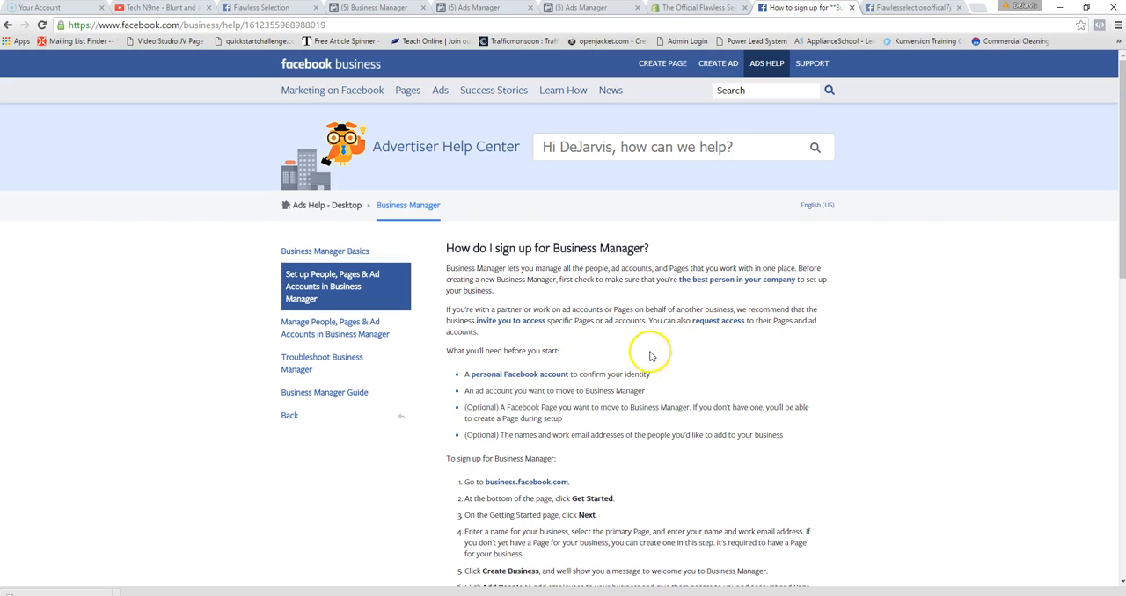
{"action": "scroll", "coordinate": [695, 332], "scroll_direction": "down", "scroll_amount": 2}
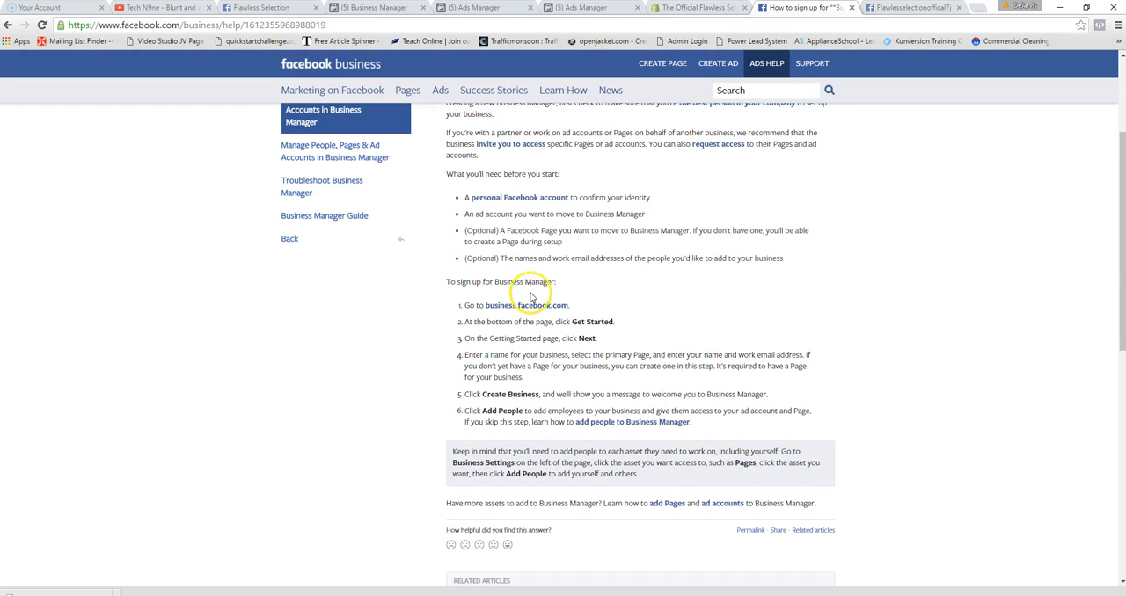
{"action": "scroll", "coordinate": [589, 299], "scroll_direction": "up", "scroll_amount": 1}
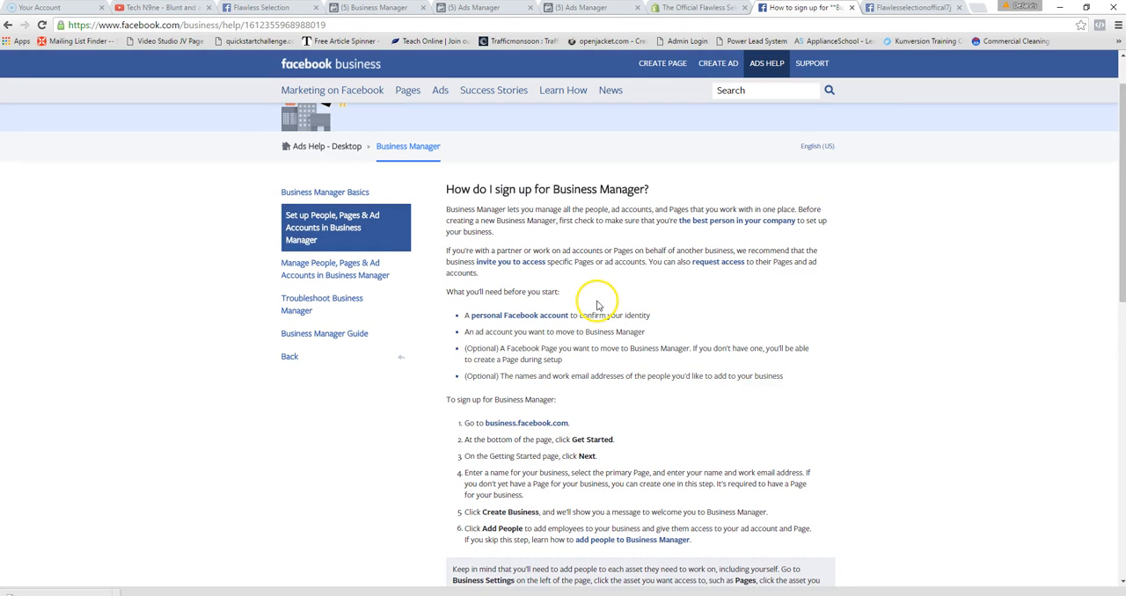
{"action": "scroll", "coordinate": [698, 281], "scroll_direction": "up", "scroll_amount": 1}
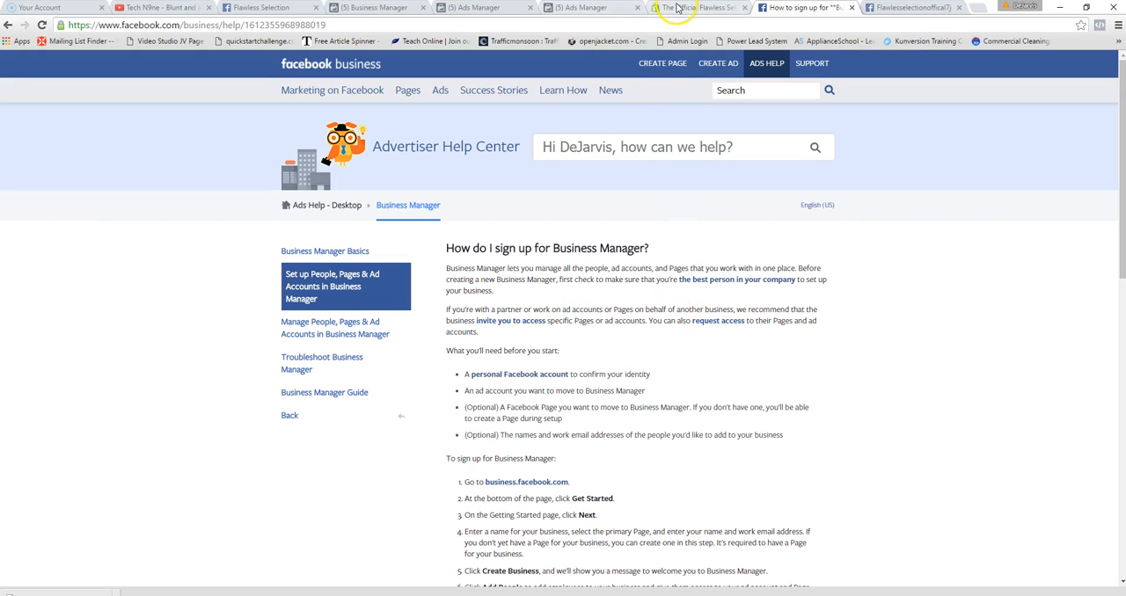
- Open the second Coffee Craven ad account from Zero Chairs Consulting Corp's Business Manager home
{"action": "left_click", "coordinate": [251, 7]}
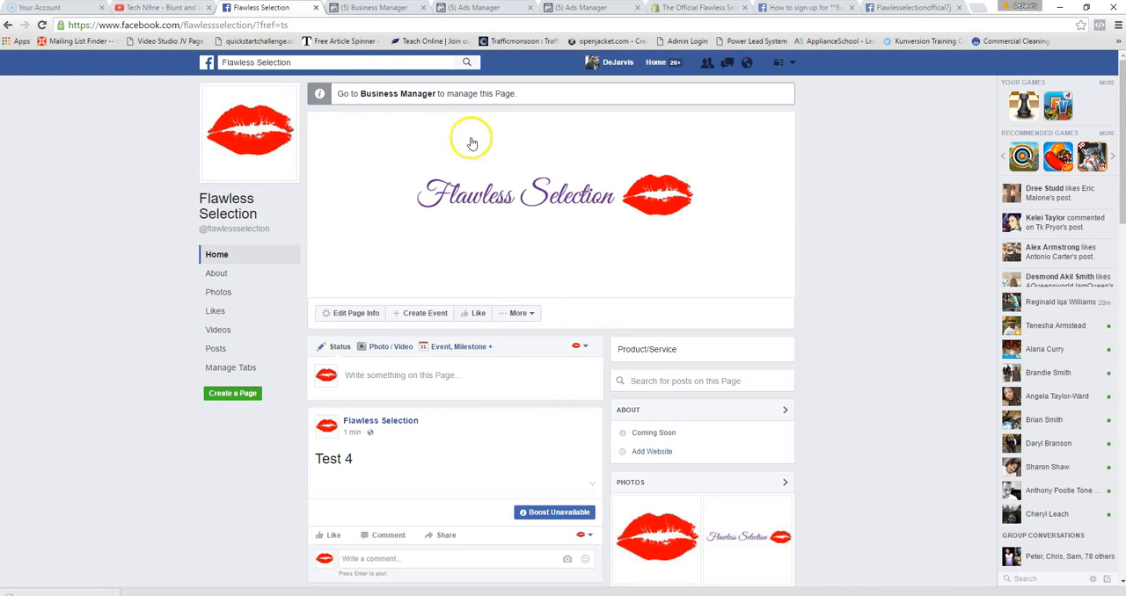
{"action": "left_click", "coordinate": [382, 9]}
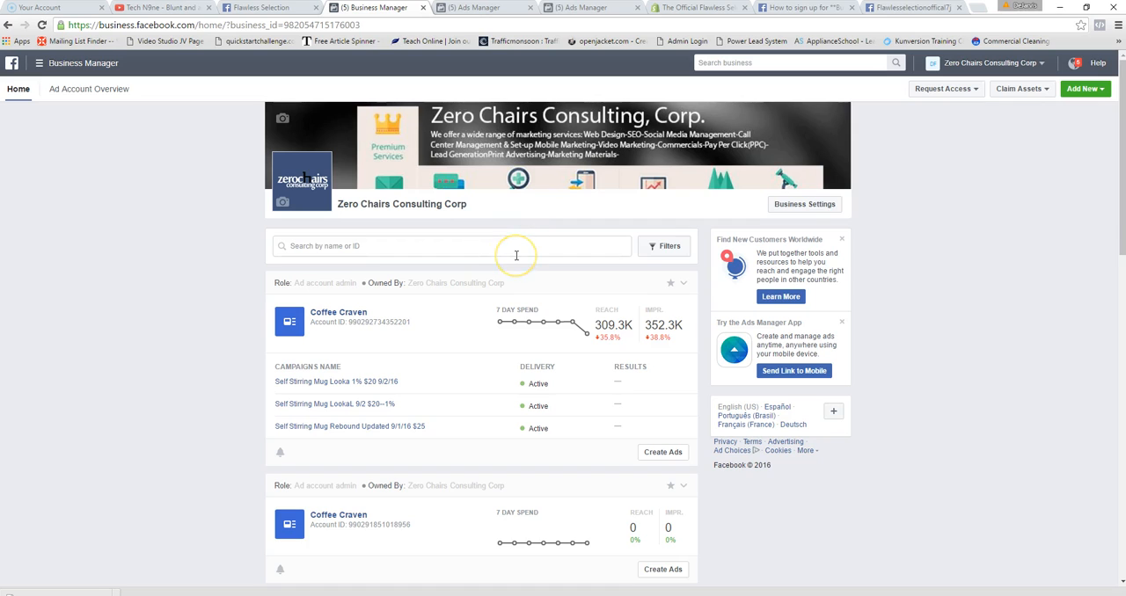
{"action": "scroll", "coordinate": [516, 255], "scroll_direction": "down", "scroll_amount": 1}
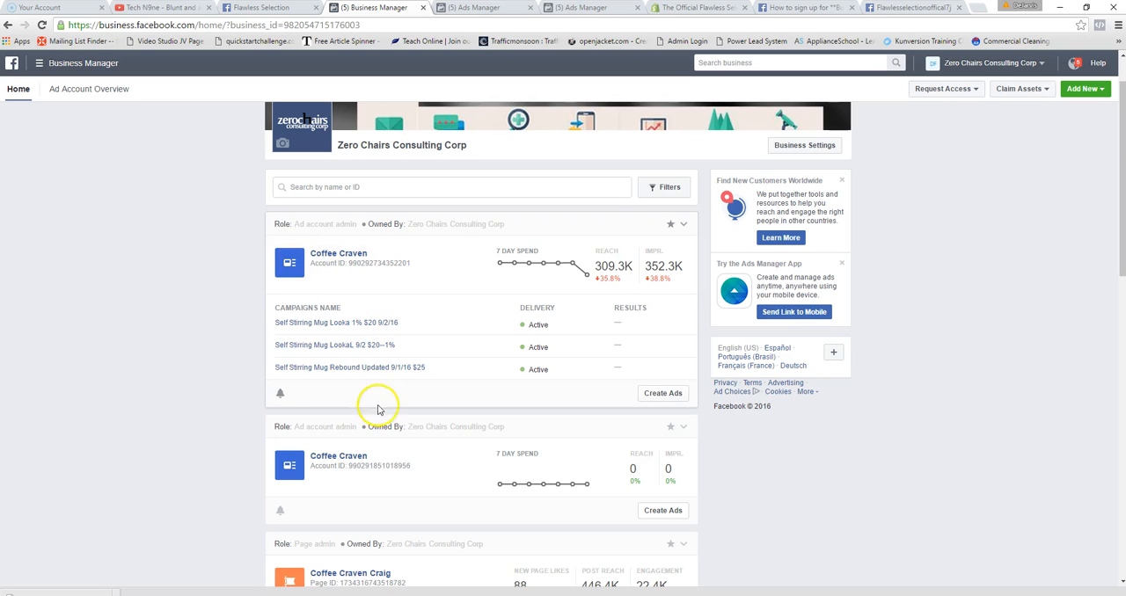
{"action": "left_click", "coordinate": [348, 479]}
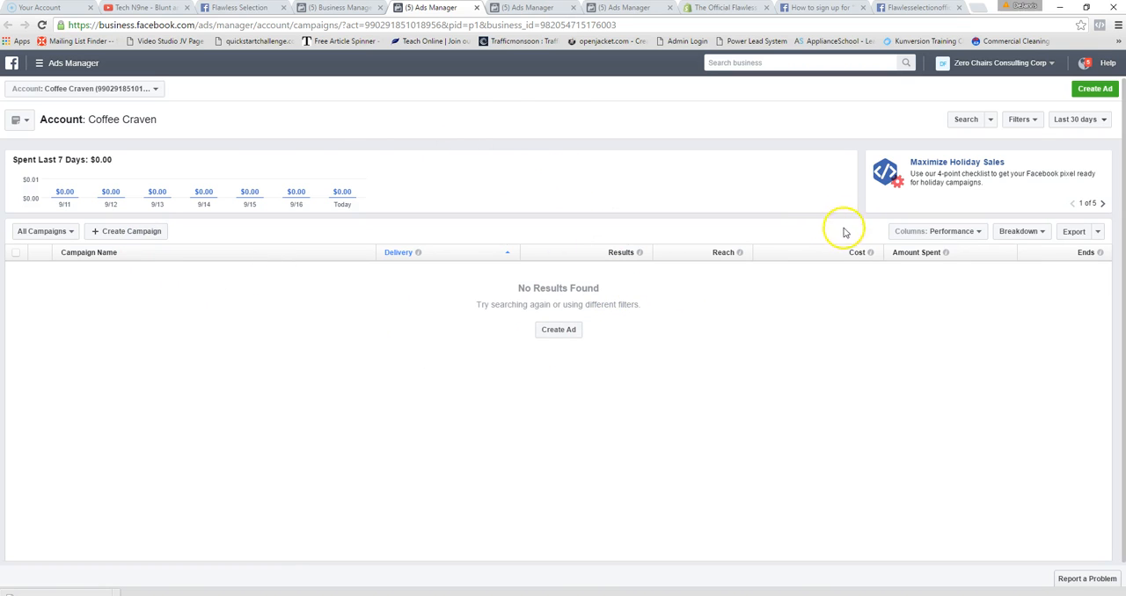
- Open the ad account's Pixels from the full list of tools and select the Facebook pixel's ID
{"action": "left_click", "coordinate": [66, 73]}
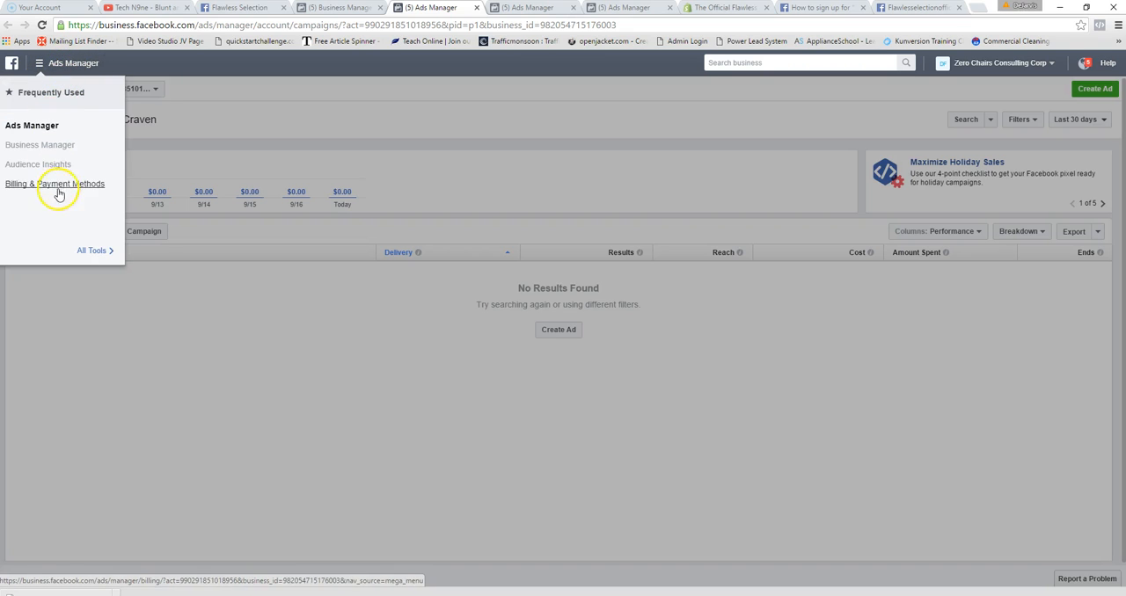
{"action": "left_click", "coordinate": [91, 252]}
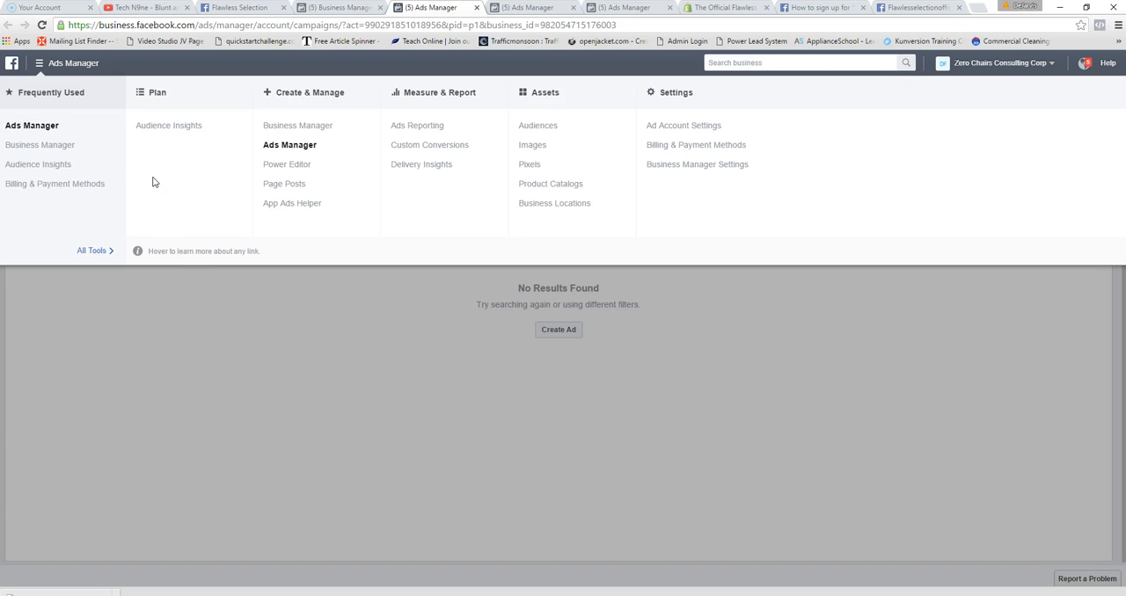
{"action": "left_click", "coordinate": [529, 165]}
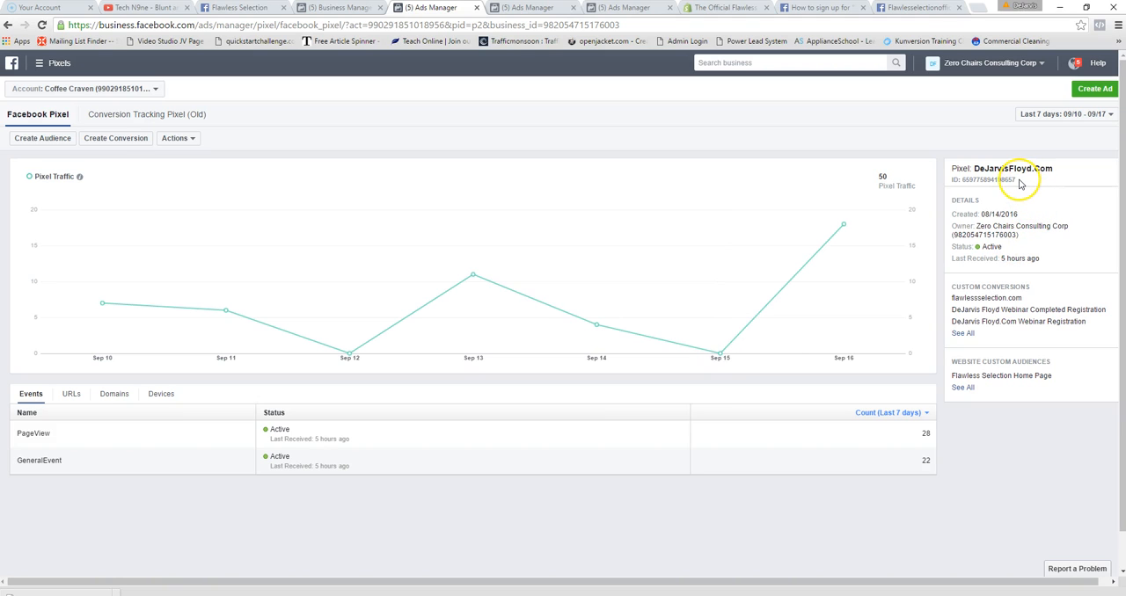
{"action": "left_click_drag", "start_coordinate": [960, 179], "coordinate": [1014, 179]}
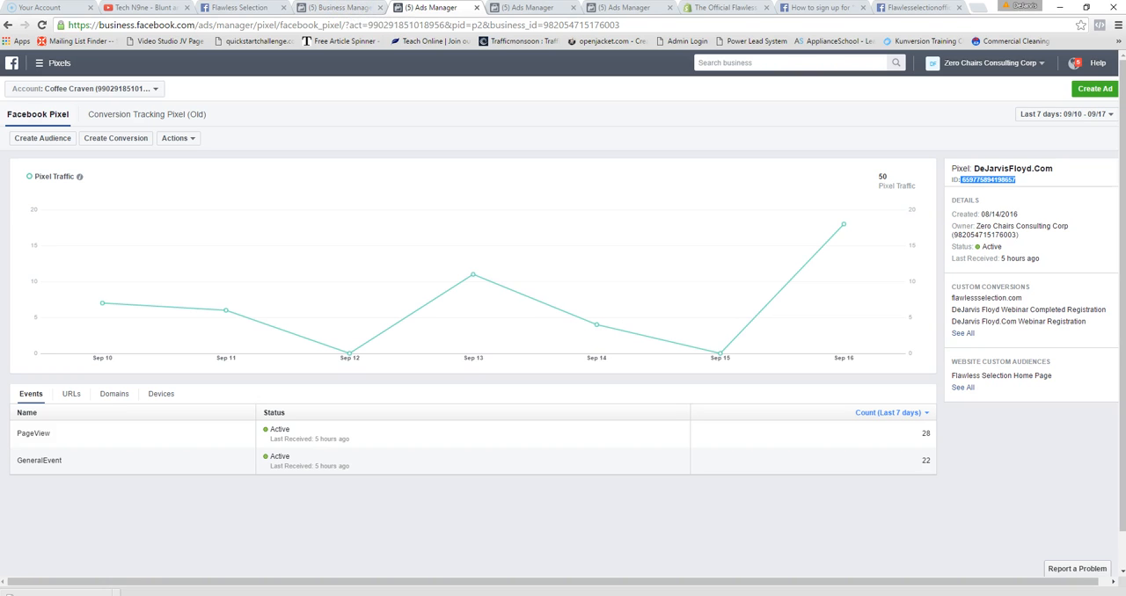
- Return to the Flawless Selection page and examine its Like option
{"action": "left_click", "coordinate": [240, 8]}
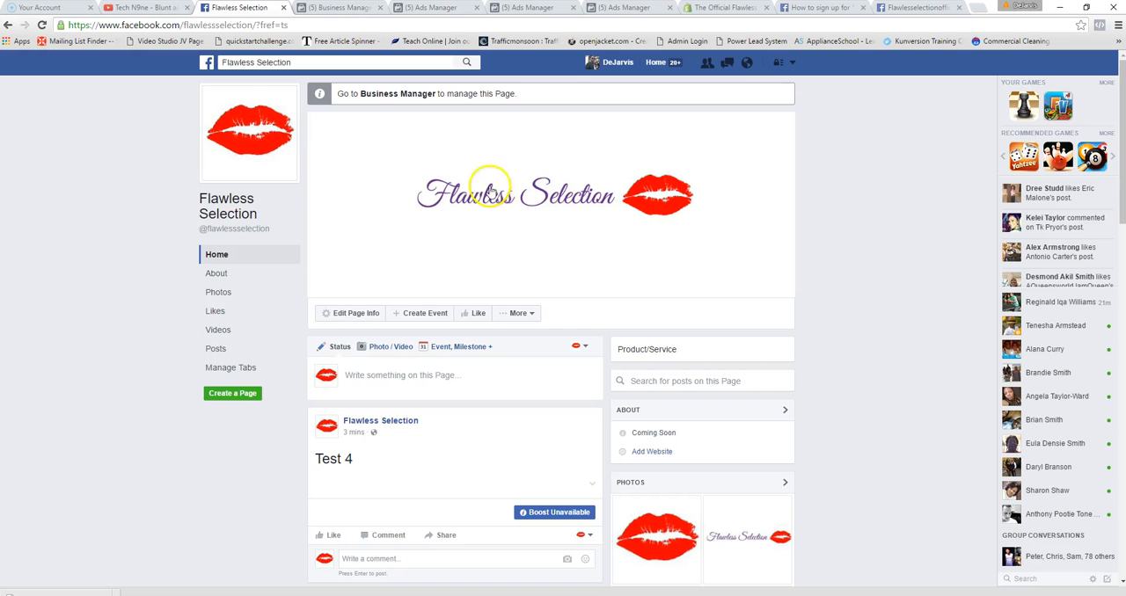
{"action": "left_click", "coordinate": [478, 315]}
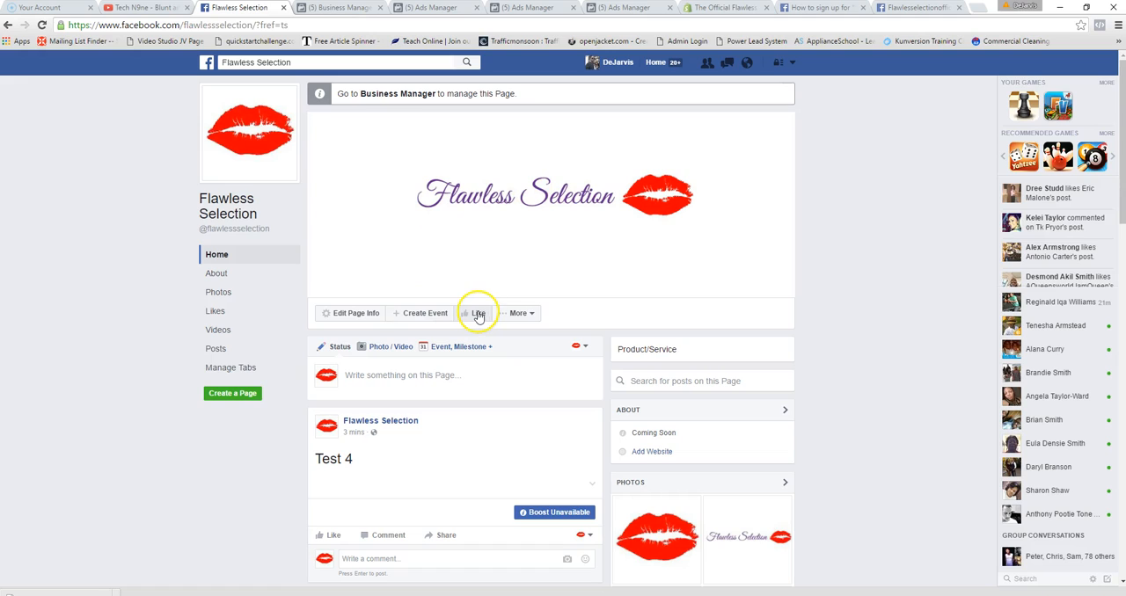